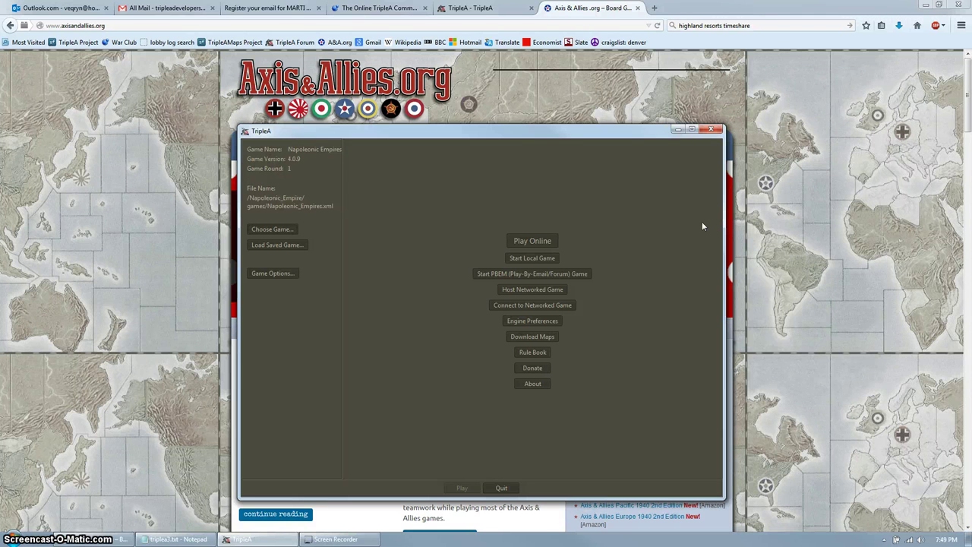
Load New World Order from the games list, then open and cancel the saved-game loader.
{"action": "left_click", "coordinate": [693, 227]}
{"action": "left_click", "coordinate": [272, 228]}
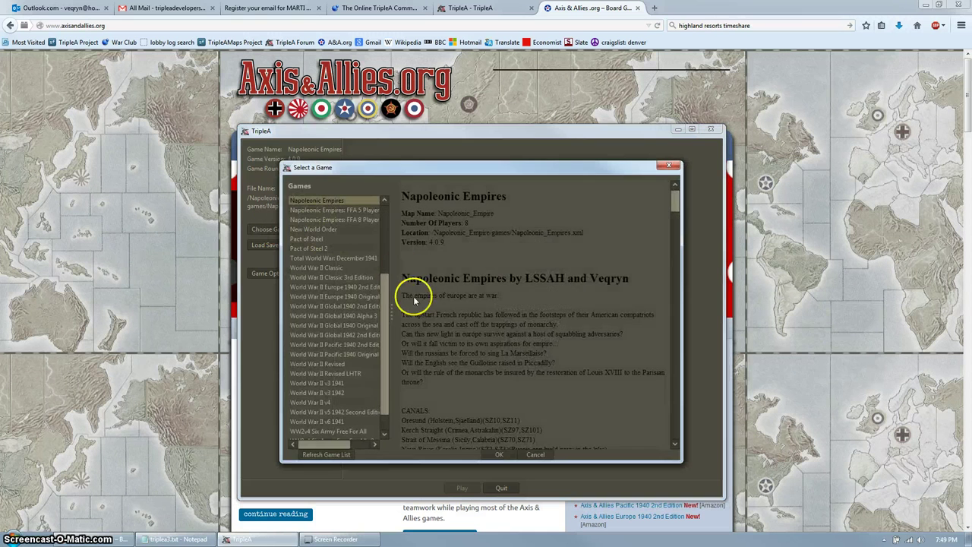
{"action": "left_click_drag", "start_coordinate": [386, 317], "coordinate": [380, 278]}
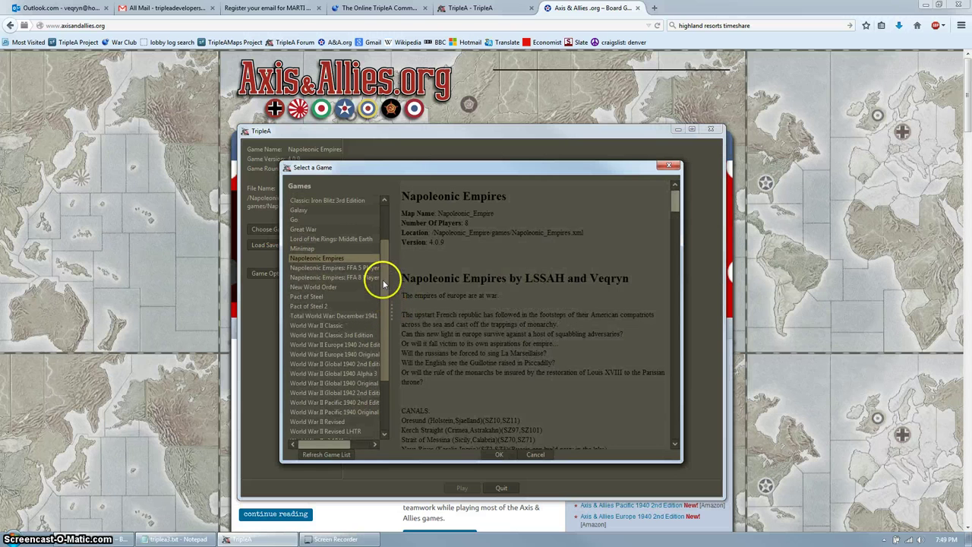
{"action": "left_click", "coordinate": [325, 286]}
{"action": "left_click", "coordinate": [498, 454]}
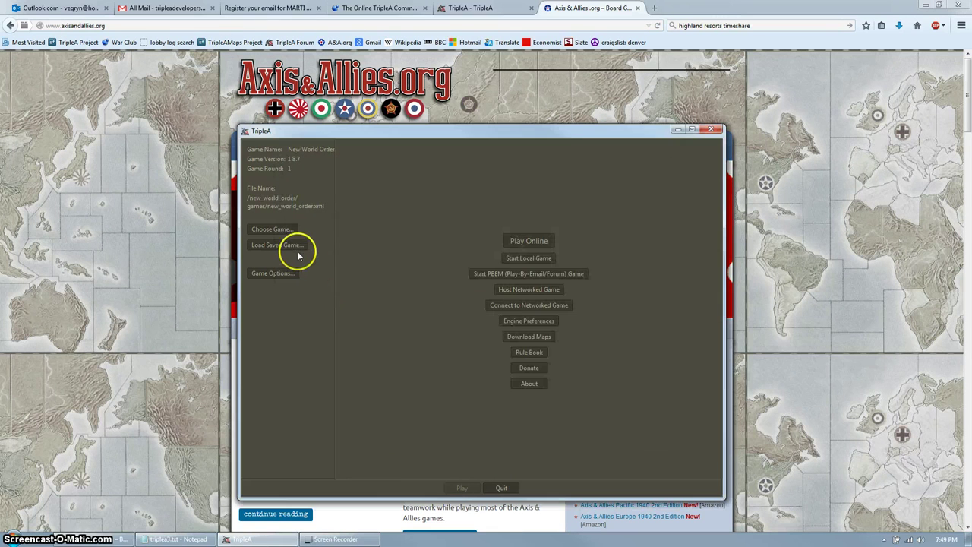
{"action": "left_click", "coordinate": [284, 245]}
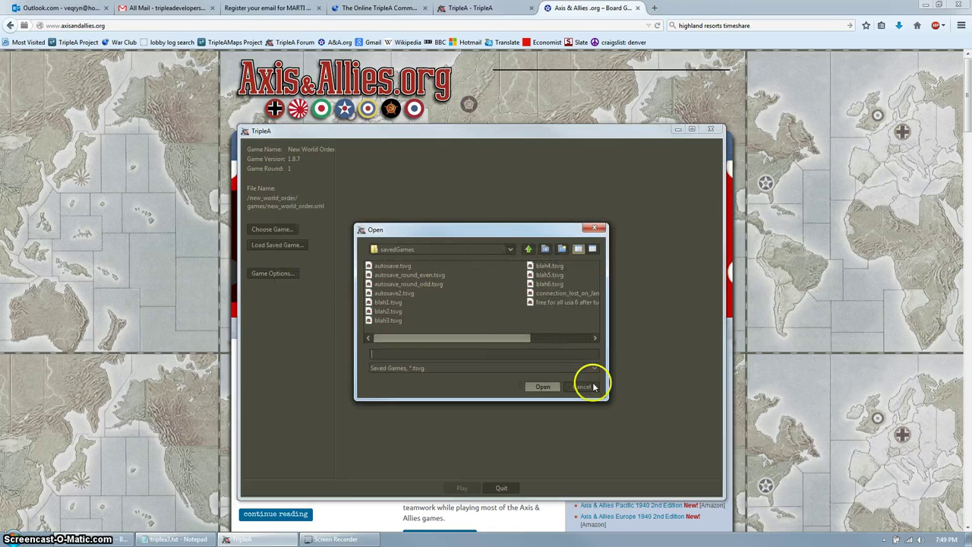
{"action": "left_click", "coordinate": [582, 387]}
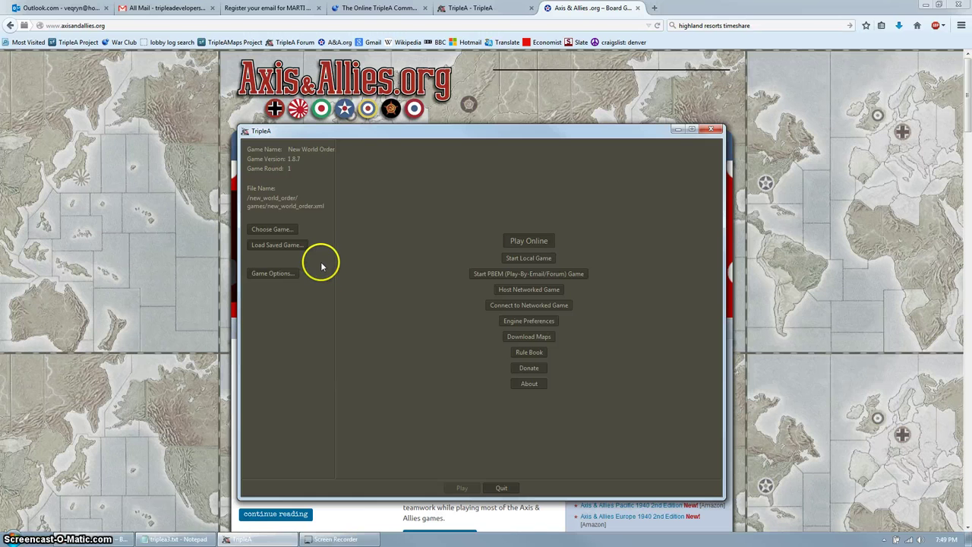
{"action": "left_click", "coordinate": [269, 274]}
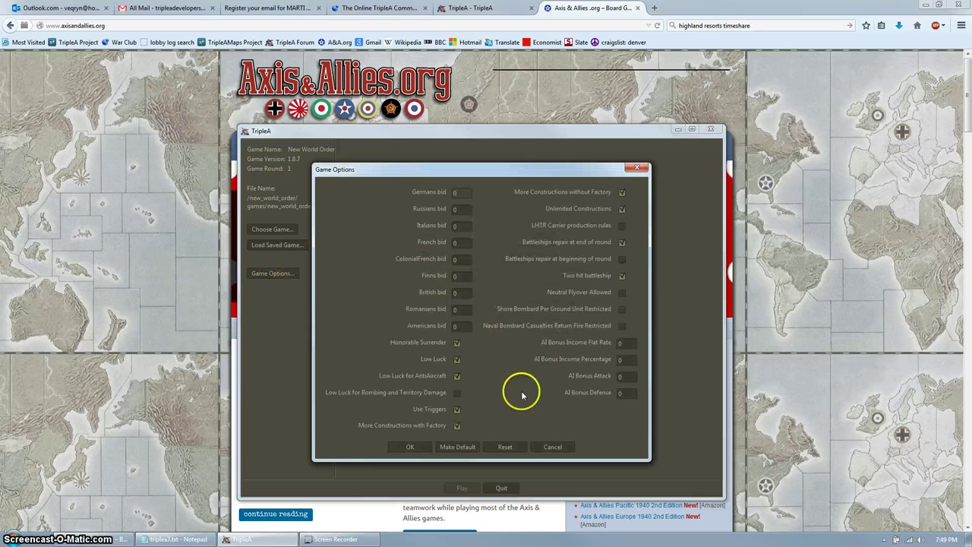
{"action": "left_click", "coordinate": [553, 447]}
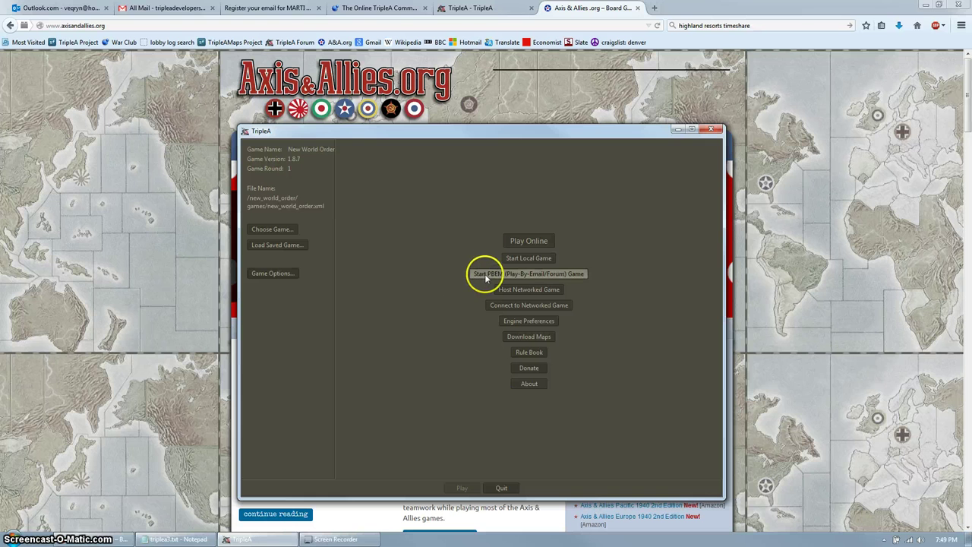
Start a PBEM/Forum game setup using the Internal Dice Roller as dice server.
{"action": "left_click", "coordinate": [554, 275]}
{"action": "left_click", "coordinate": [606, 226]}
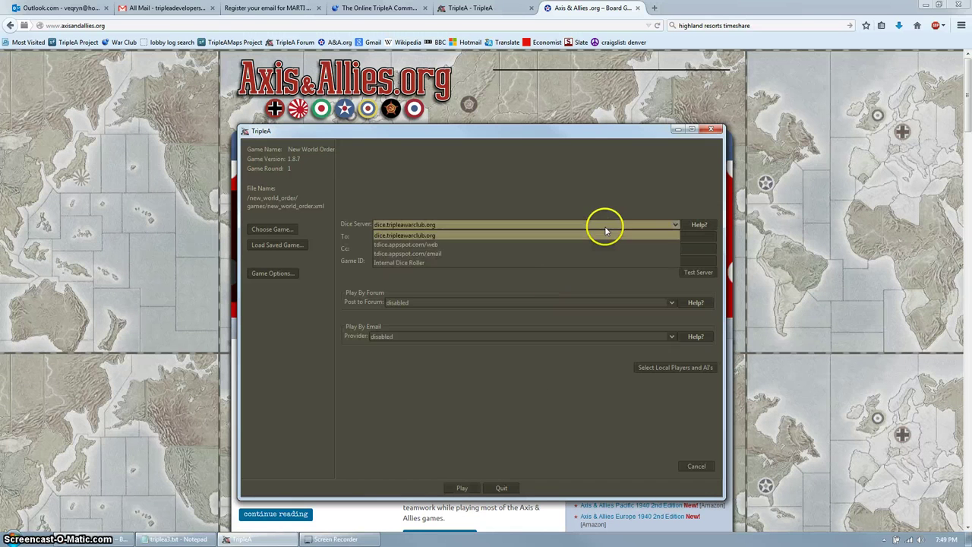
{"action": "left_click", "coordinate": [468, 262]}
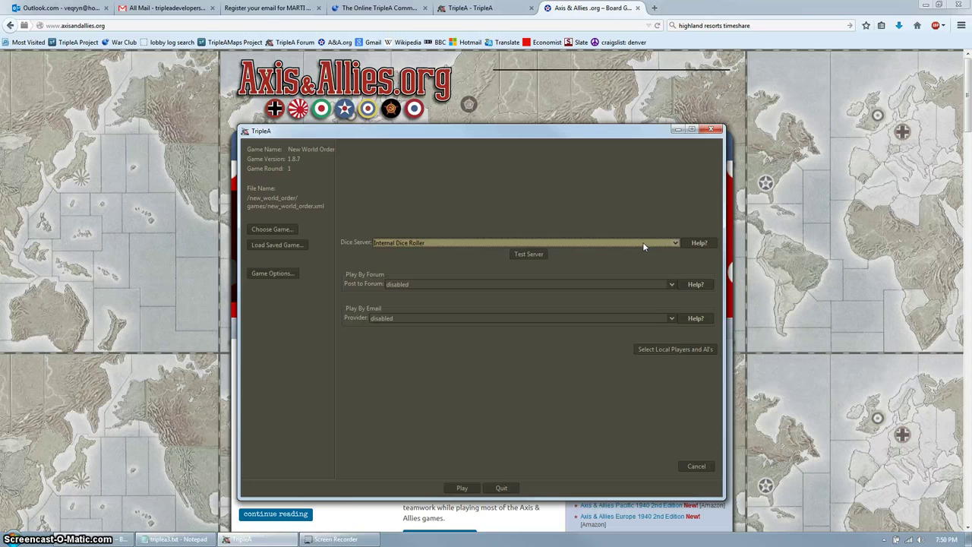
Switch the dice server to dice.tripleawarclub.org and read its Help on the email fields.
{"action": "left_click", "coordinate": [603, 242]}
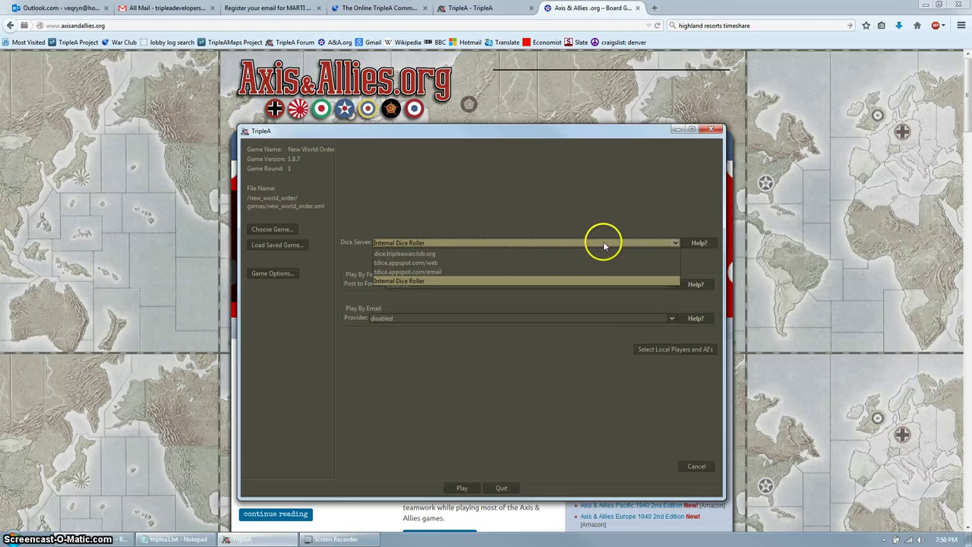
{"action": "left_click", "coordinate": [451, 253]}
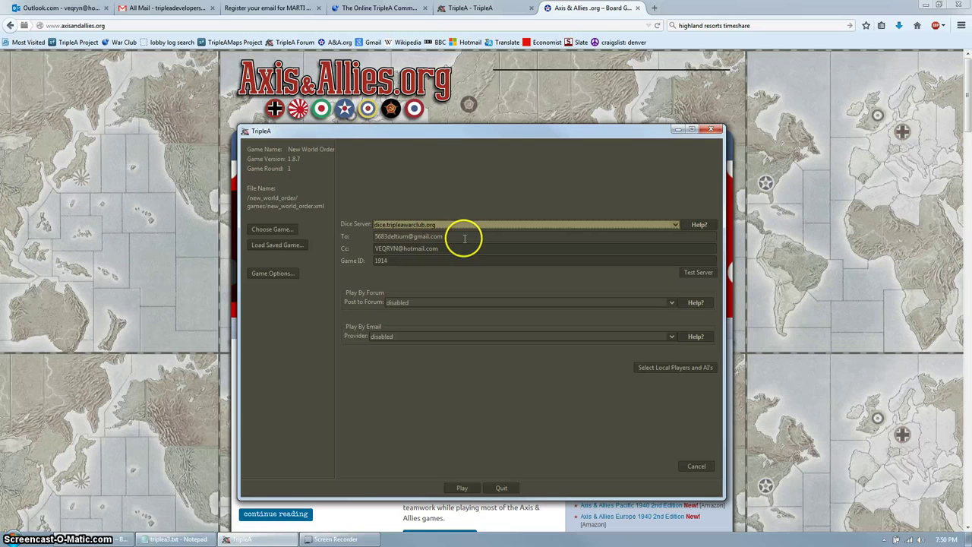
{"action": "left_click", "coordinate": [698, 225]}
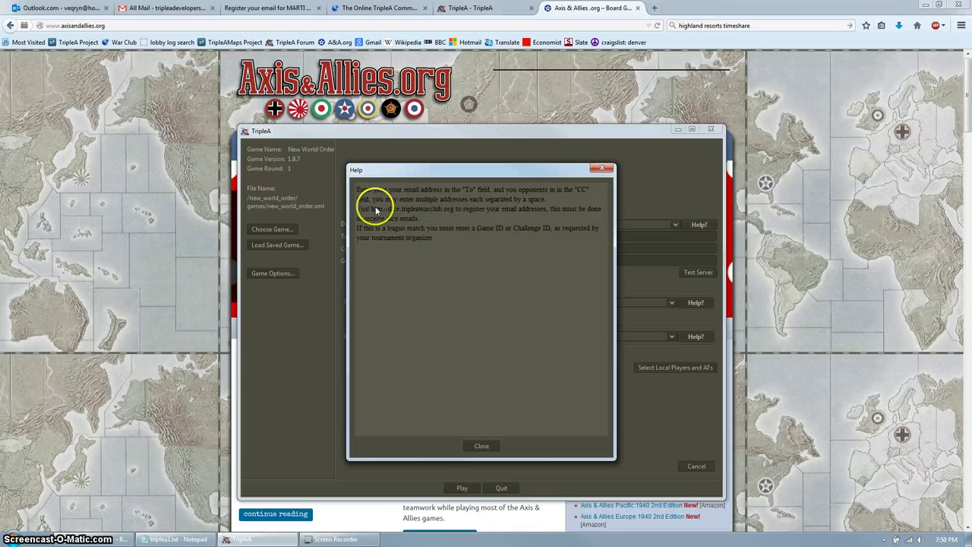
{"action": "left_click_drag", "start_coordinate": [376, 212], "coordinate": [451, 210]}
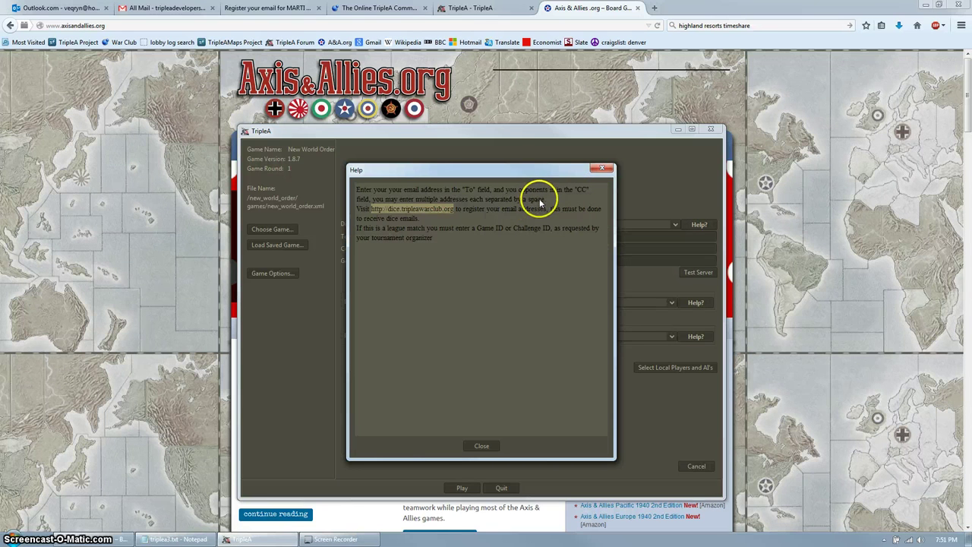
Move the existing To: address into Cc, enter your own address as recipient, and go to MARTI registration.
{"action": "left_click", "coordinate": [480, 446]}
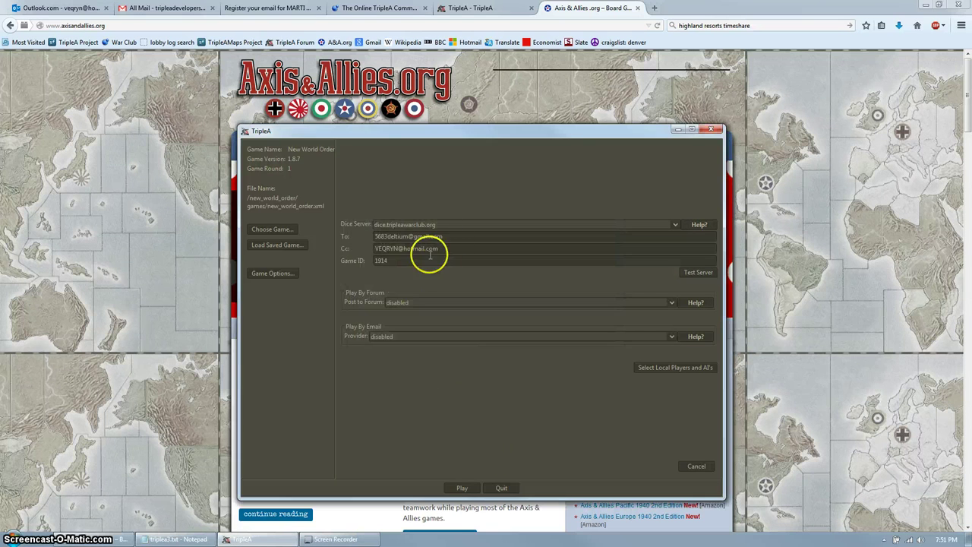
{"action": "left_click_drag", "start_coordinate": [462, 235], "coordinate": [373, 235]}
{"action": "key", "text": "BackSpace"}
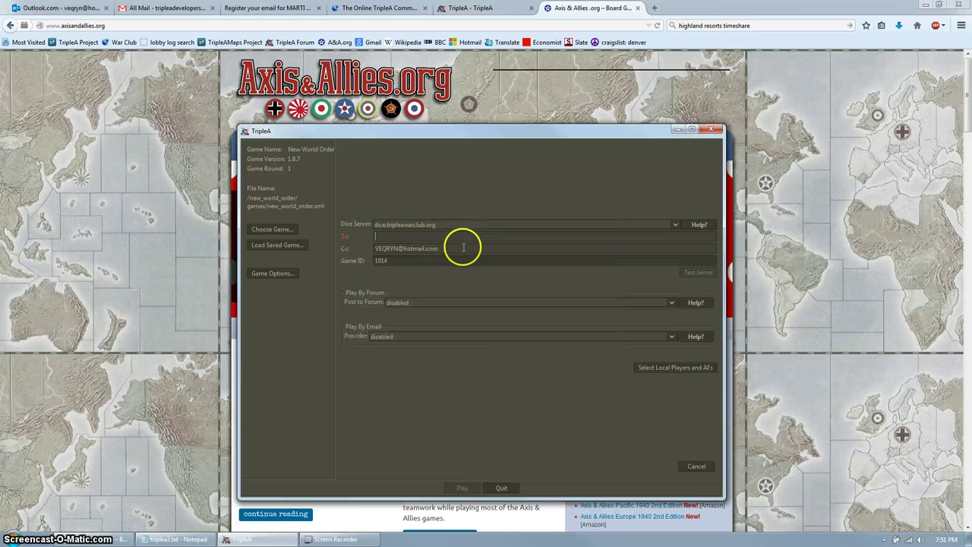
{"action": "key", "text": "ctrl+v"}
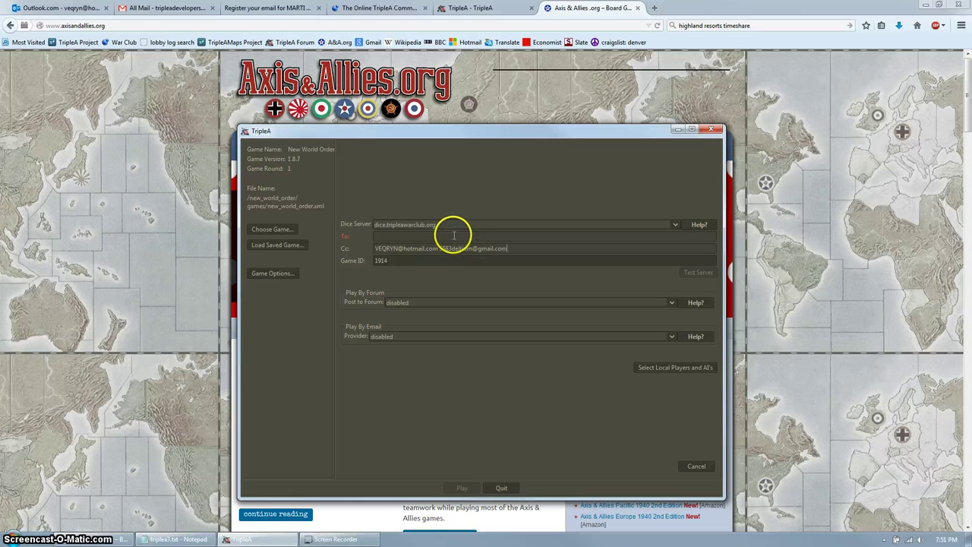
{"action": "left_click", "coordinate": [453, 235]}
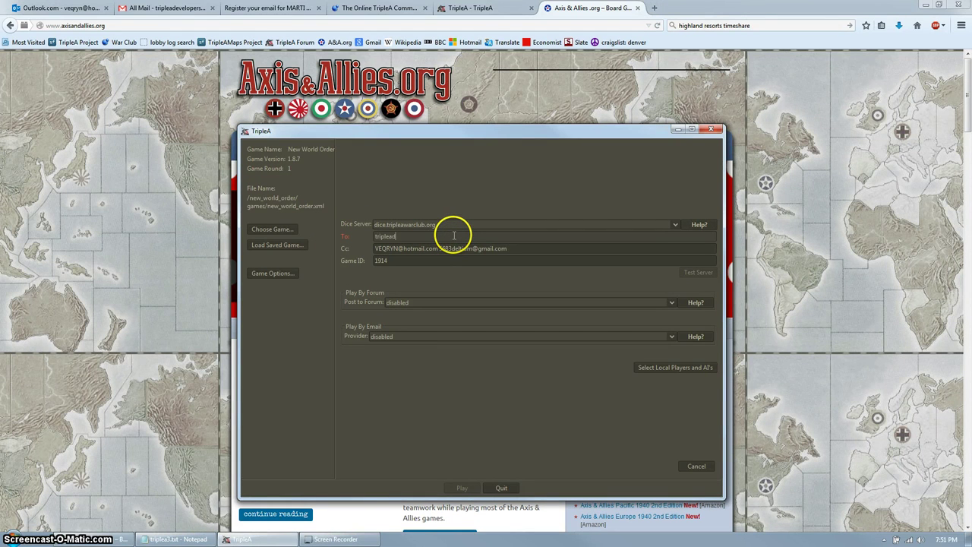
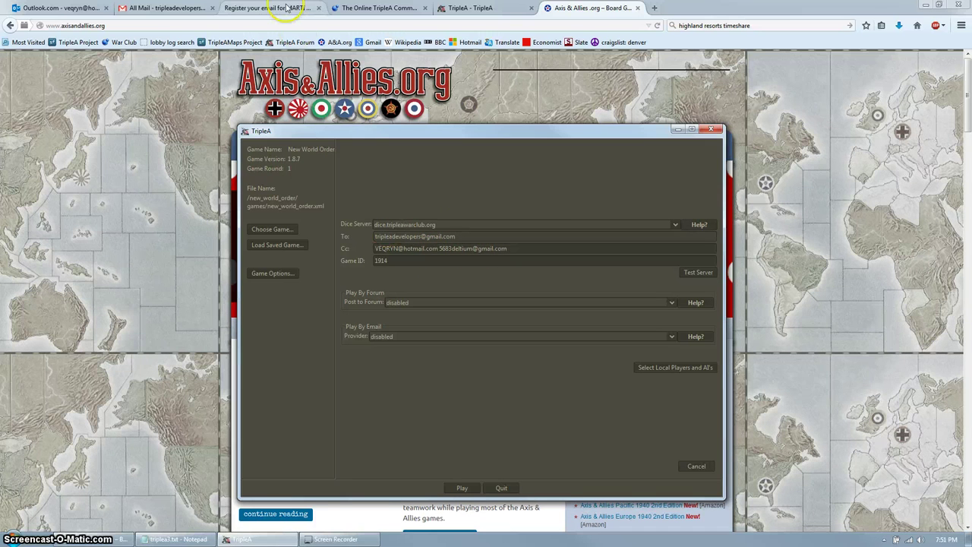
{"action": "left_click", "coordinate": [287, 8]}
Submit your email address on the MARTI dice server registration page to get a validation link.
{"action": "left_click", "coordinate": [101, 25]}
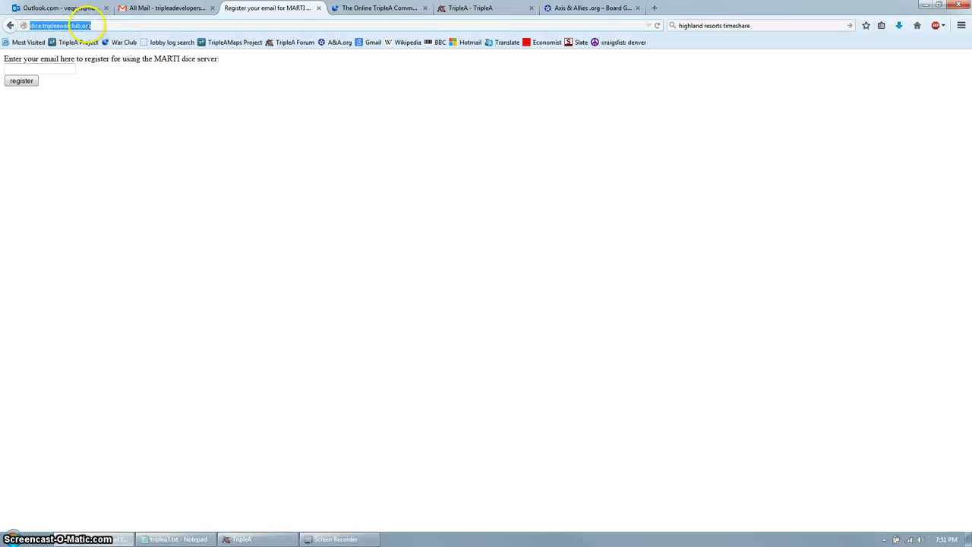
{"action": "left_click", "coordinate": [106, 23]}
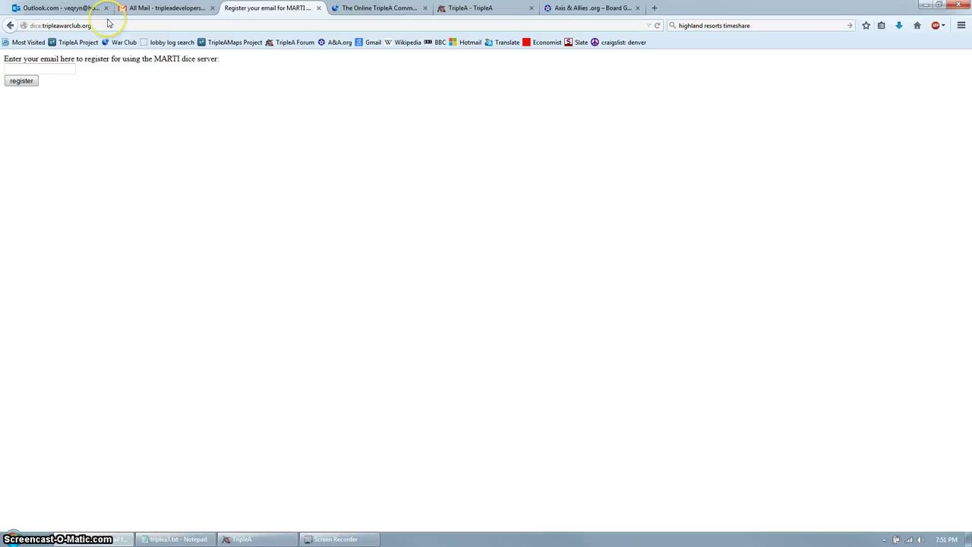
{"action": "left_click", "coordinate": [58, 67]}
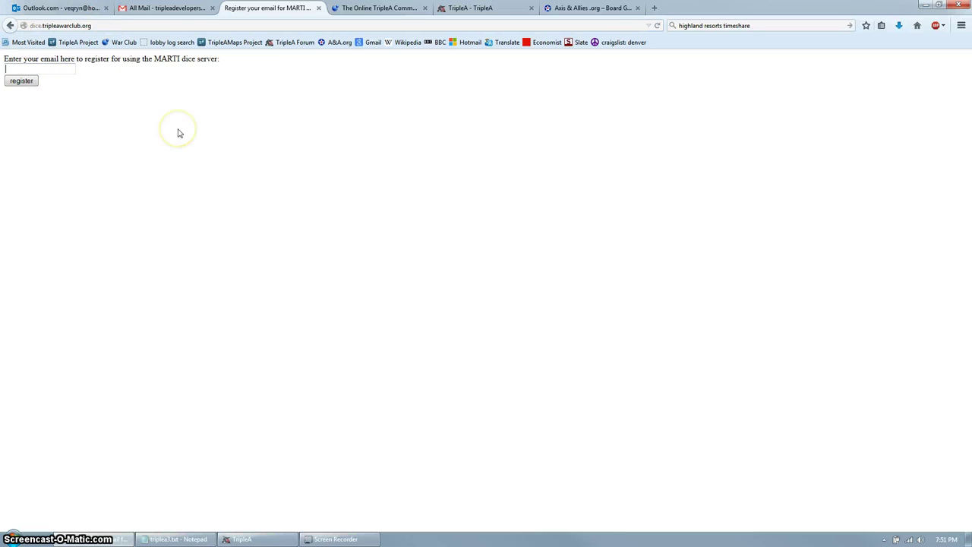
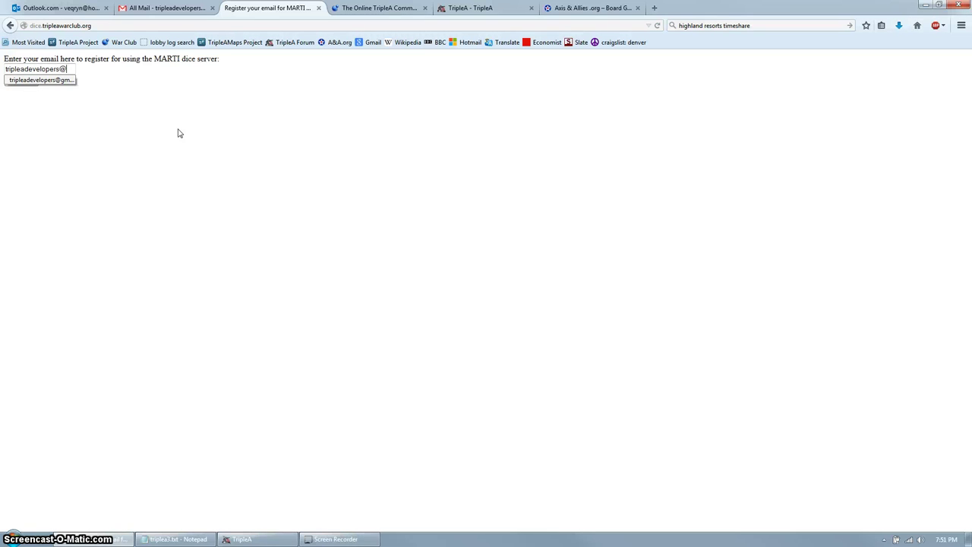
{"action": "left_click", "coordinate": [235, 124]}
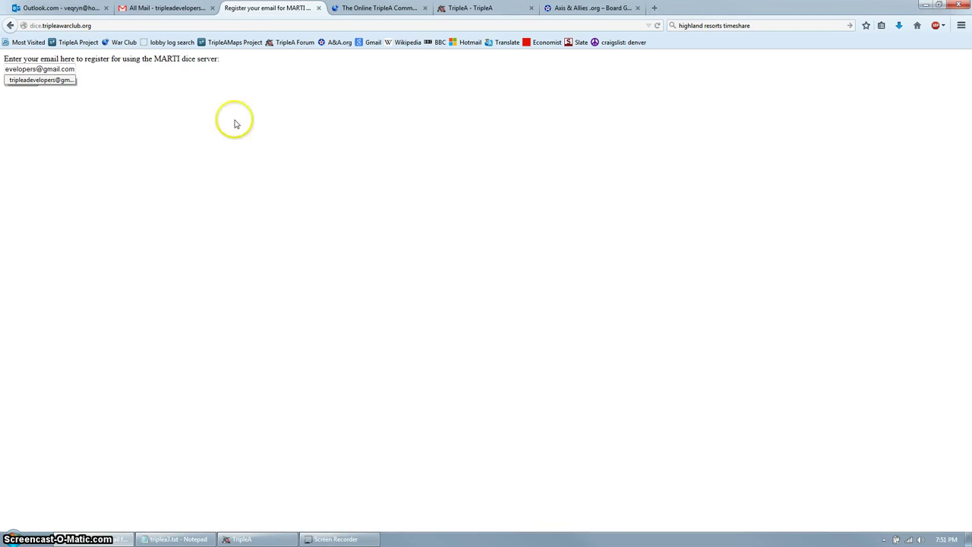
{"action": "left_click", "coordinate": [18, 82]}
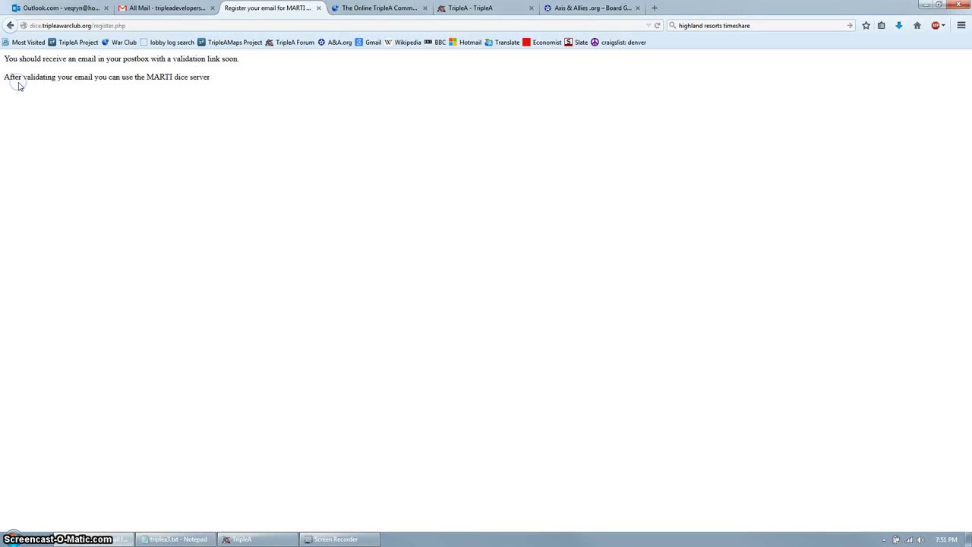
{"action": "left_click", "coordinate": [140, 104]}
{"action": "left_click", "coordinate": [133, 100]}
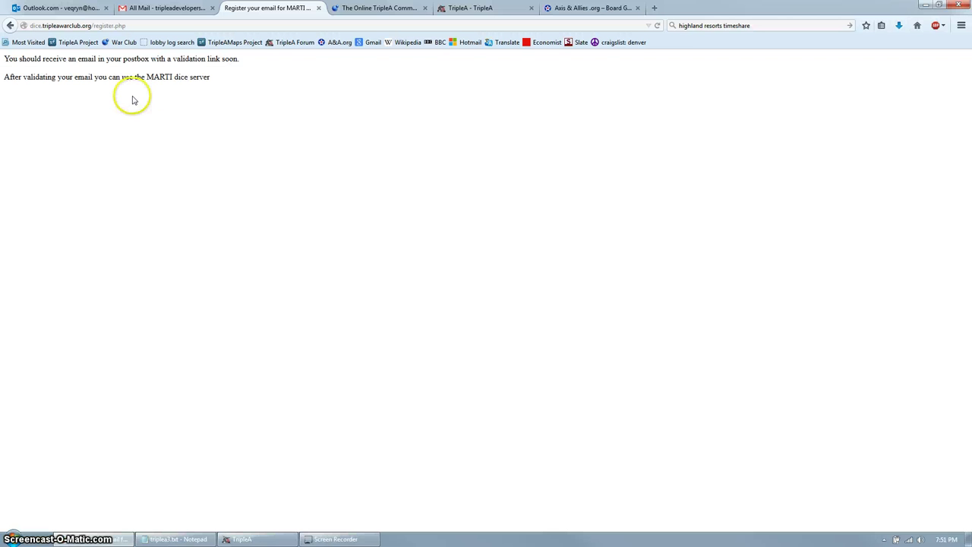
Open the 'Registration for MARTI dice server' email in Gmail and follow its validation link.
{"action": "left_click", "coordinate": [170, 11]}
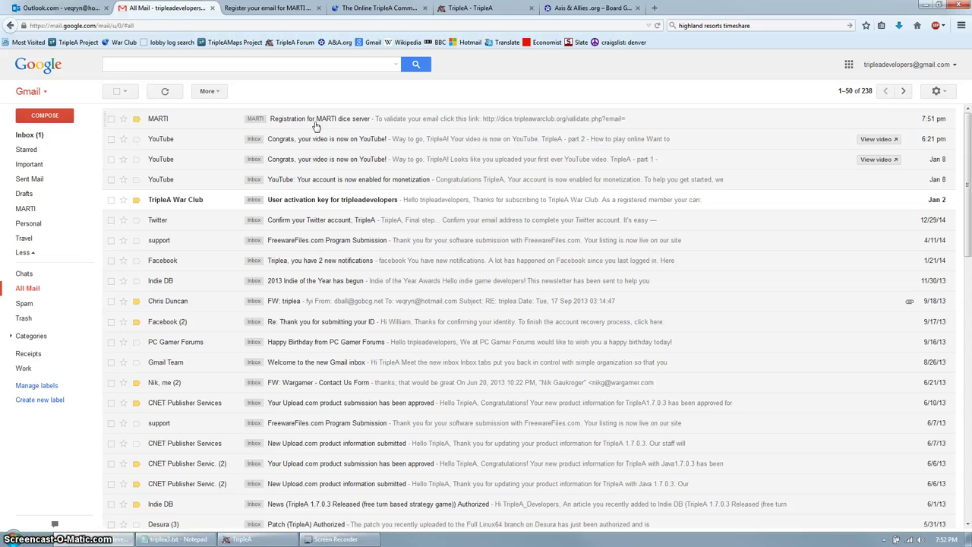
{"action": "left_click", "coordinate": [297, 124]}
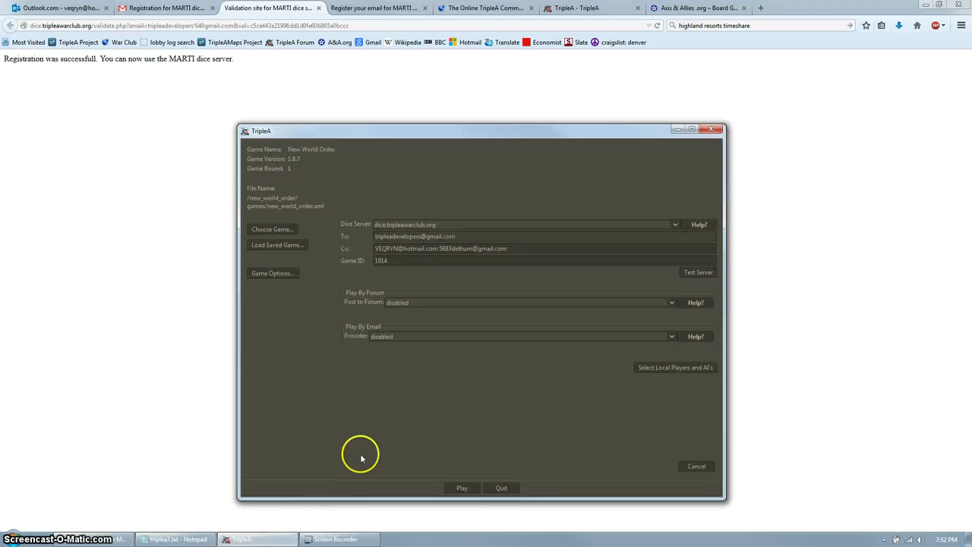
Change the Game ID from 1914 to 'test game' and pass the dice server test.
{"action": "double_click", "coordinate": [406, 259]}
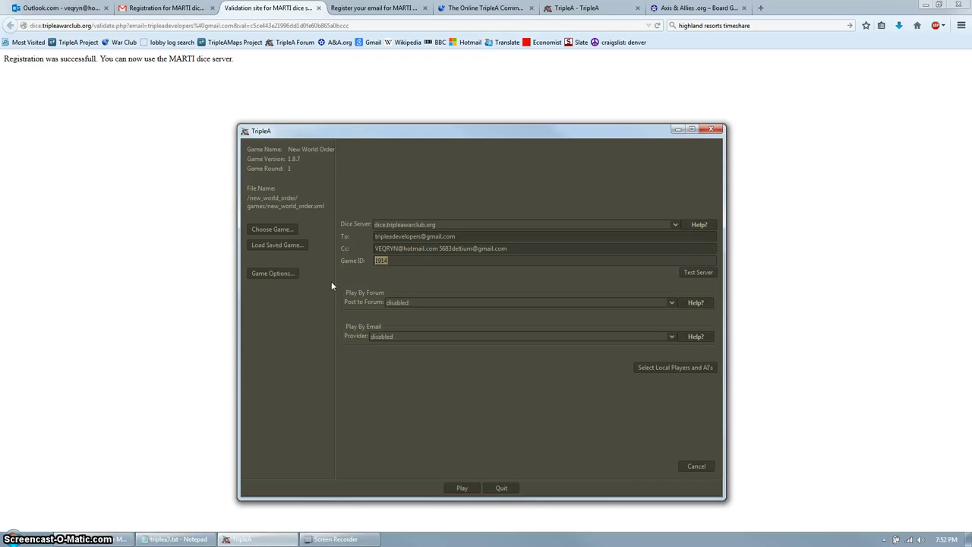
{"action": "type", "text": "test game"}
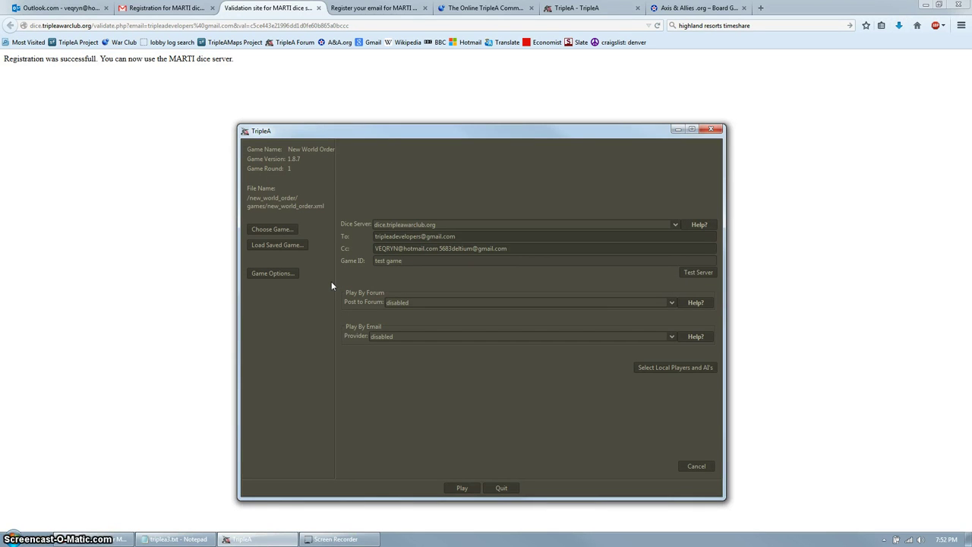
{"action": "left_click", "coordinate": [321, 277]}
{"action": "left_click", "coordinate": [346, 279]}
{"action": "left_click", "coordinate": [690, 273]}
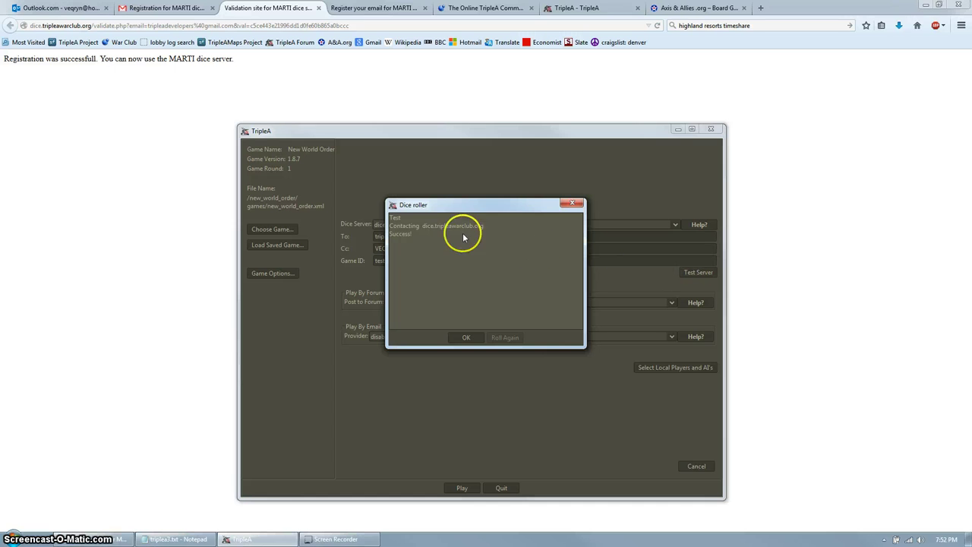
{"action": "left_click", "coordinate": [465, 338]}
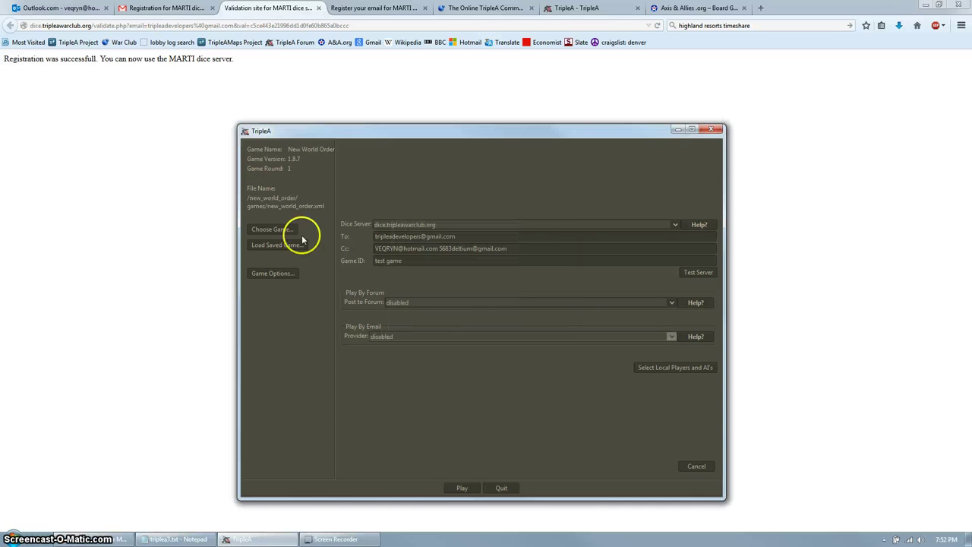
Check the 'test game:Test' MARTI email with a roll of 3, then return to TripleA.
{"action": "left_click", "coordinate": [166, 8]}
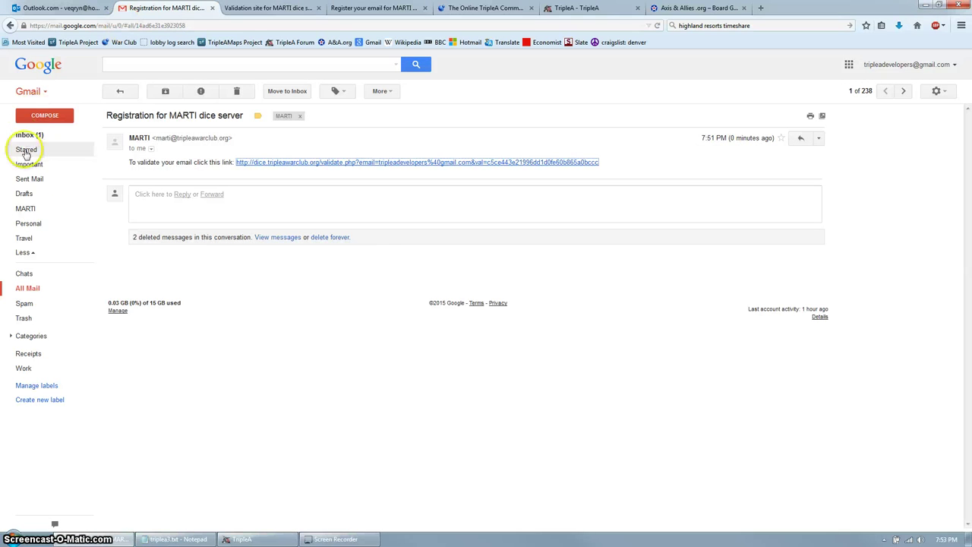
{"action": "left_click", "coordinate": [27, 288]}
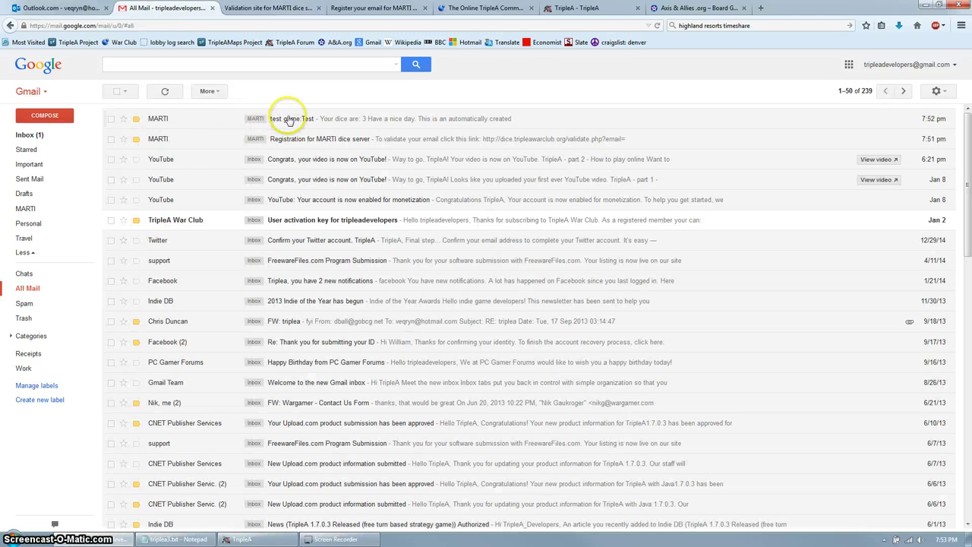
{"action": "left_click", "coordinate": [325, 119]}
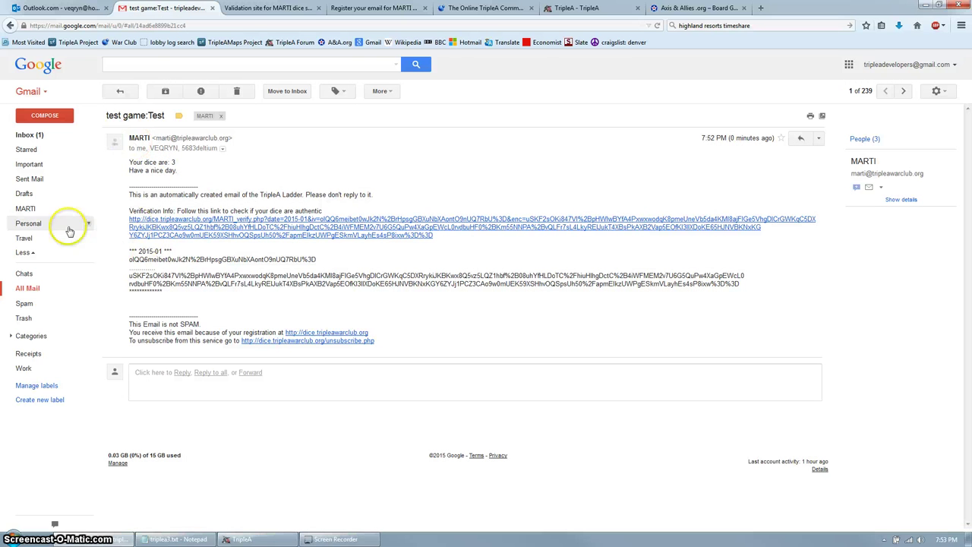
{"action": "left_click", "coordinate": [31, 290]}
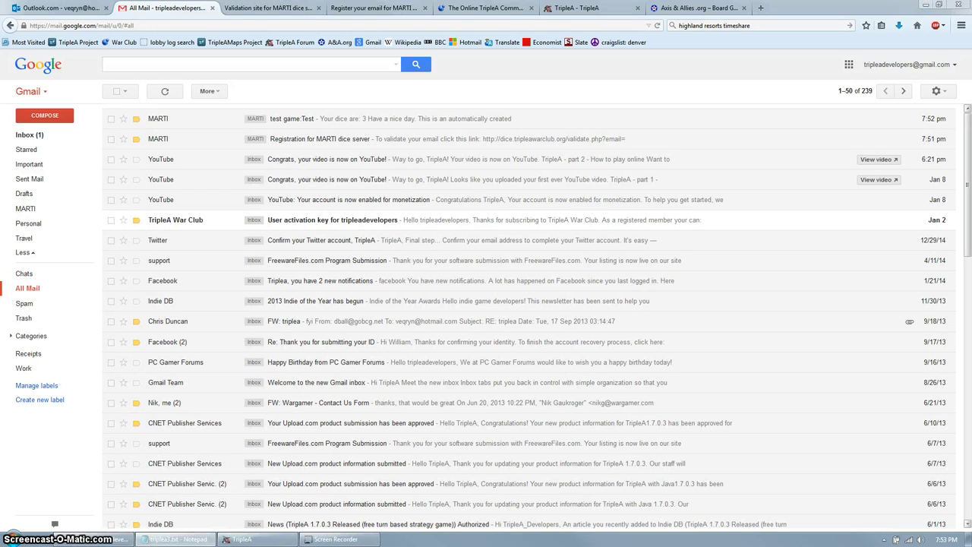
{"action": "left_click", "coordinate": [257, 541]}
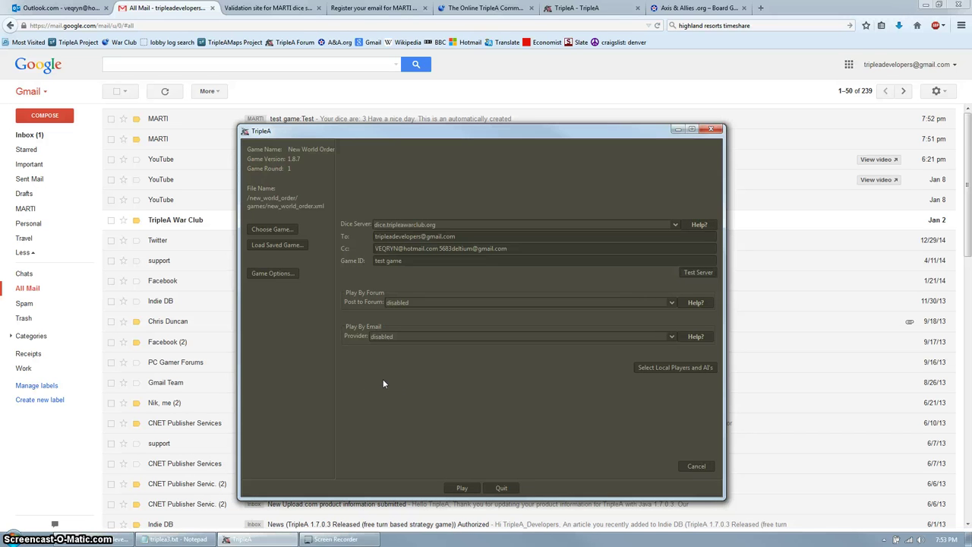
Set Post to Forum to TripleaWarClub.org, revealing Topic Id 1914 and the login fields.
{"action": "left_click", "coordinate": [380, 360]}
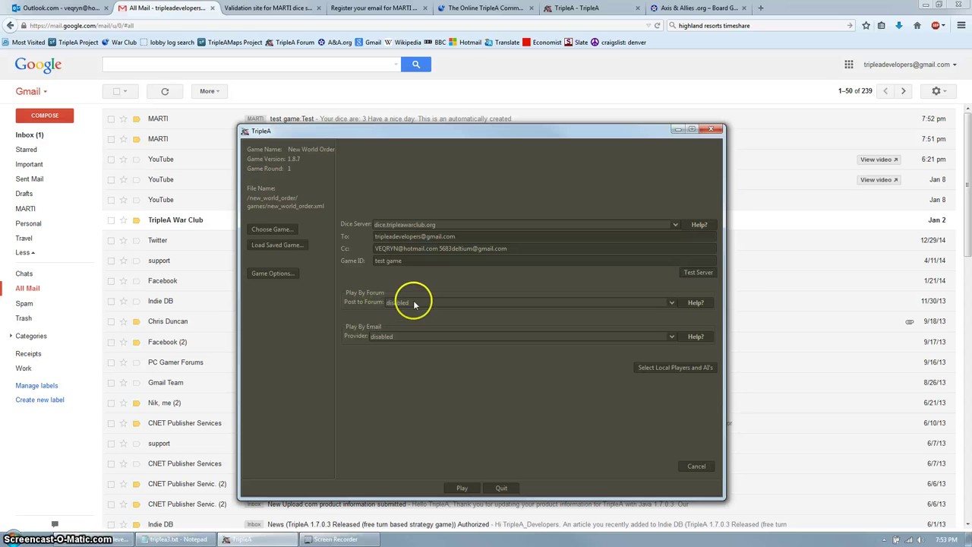
{"action": "left_click", "coordinate": [691, 303]}
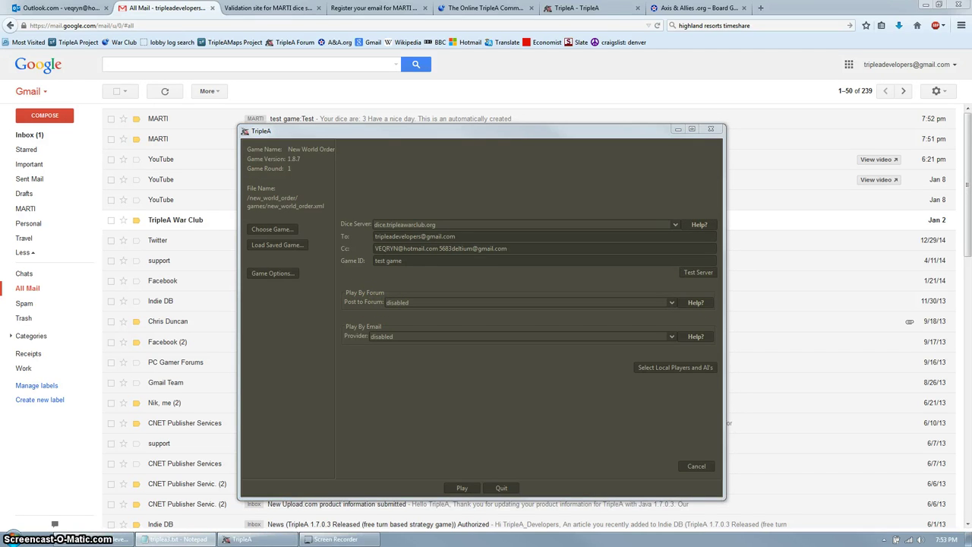
{"action": "left_click", "coordinate": [476, 305]}
{"action": "left_click_drag", "start_coordinate": [439, 320], "coordinate": [424, 334]}
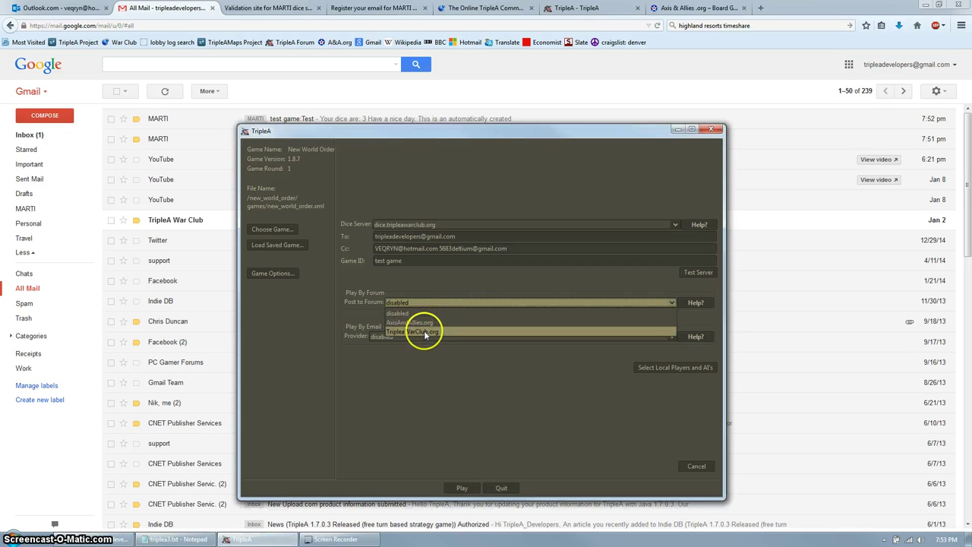
{"action": "left_click", "coordinate": [420, 325]}
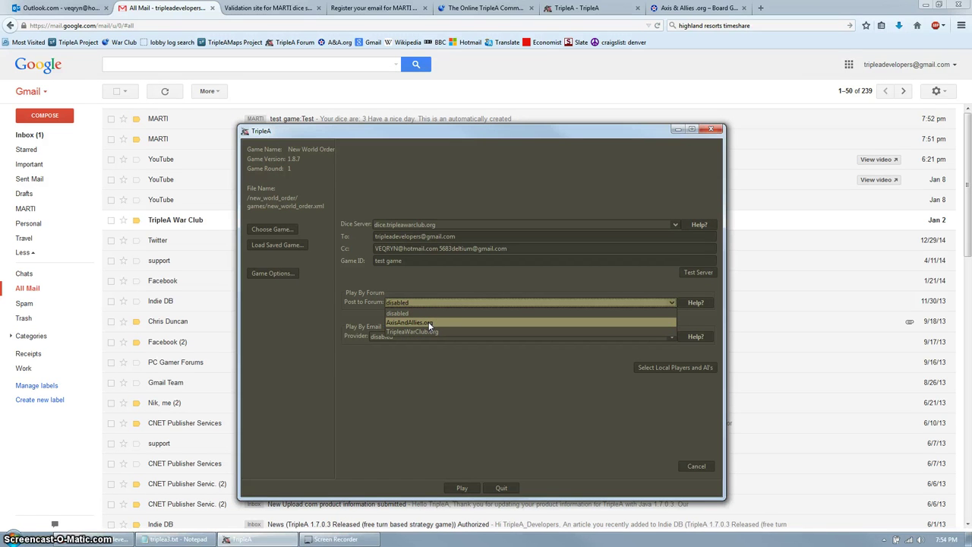
{"action": "left_click", "coordinate": [426, 332]}
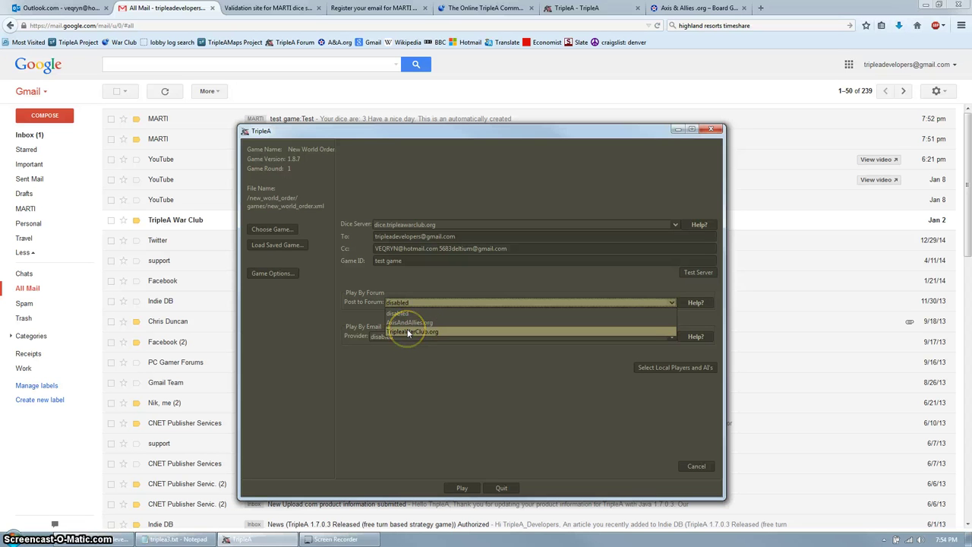
{"action": "left_click", "coordinate": [408, 332]}
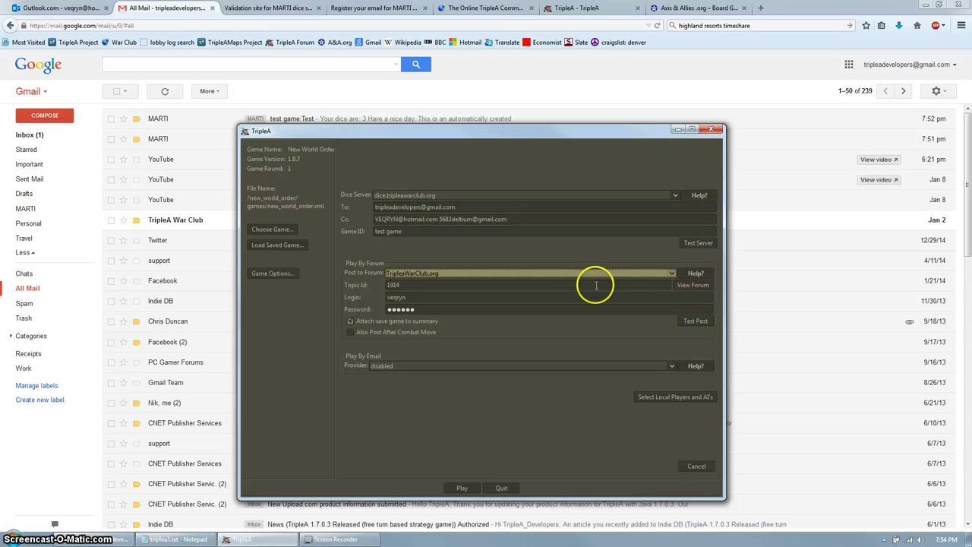
{"action": "left_click", "coordinate": [696, 275]}
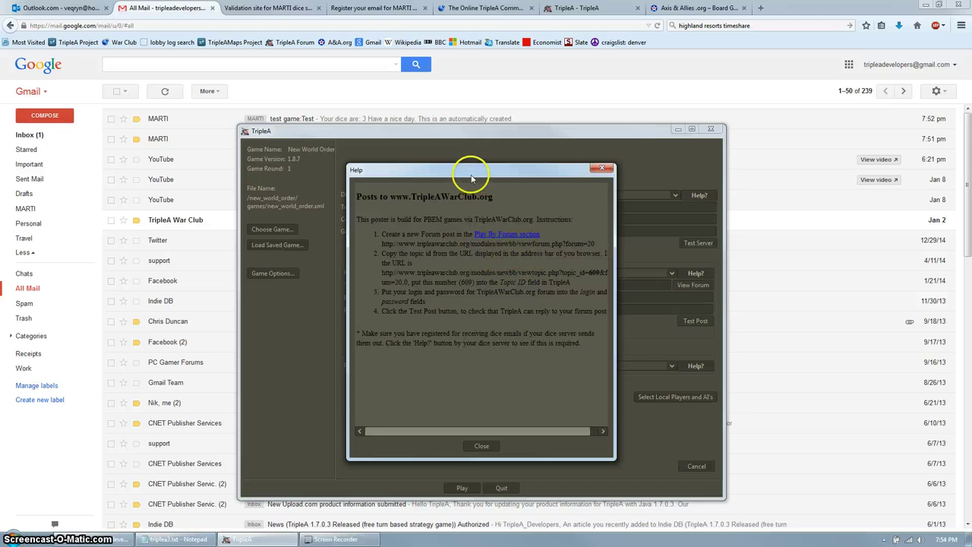
{"action": "left_click_drag", "start_coordinate": [469, 173], "coordinate": [643, 173]}
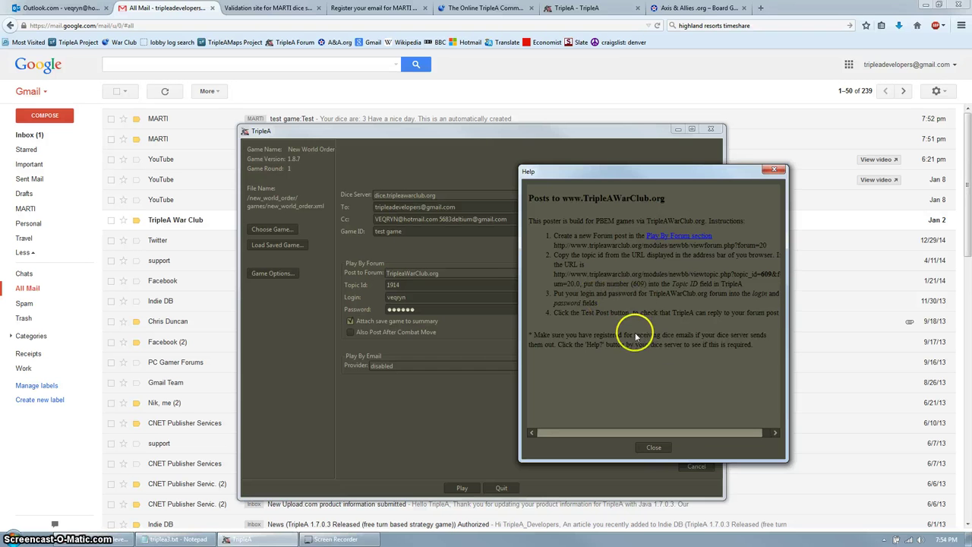
{"action": "left_click", "coordinate": [653, 448]}
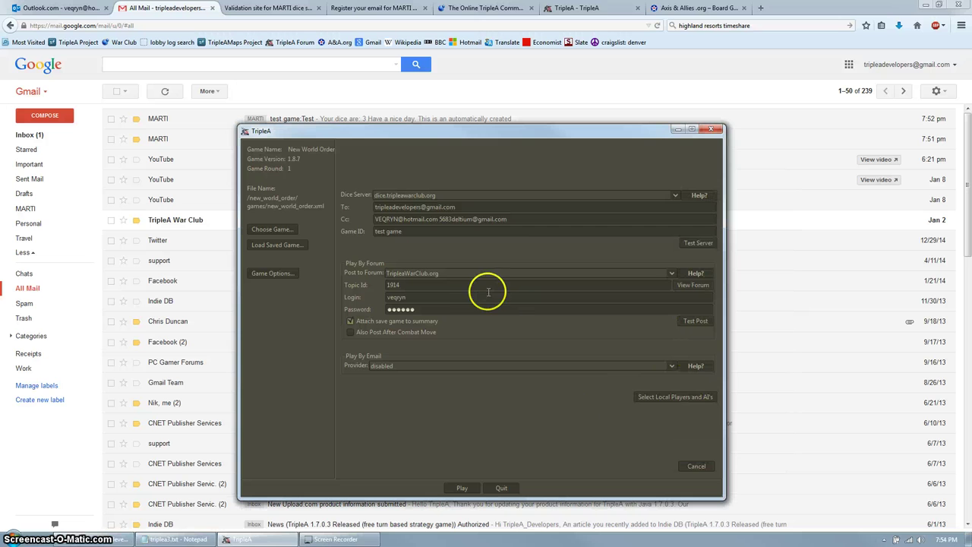
Load tripleawarclub.org in the War Club browser tab.
{"action": "left_click", "coordinate": [486, 11]}
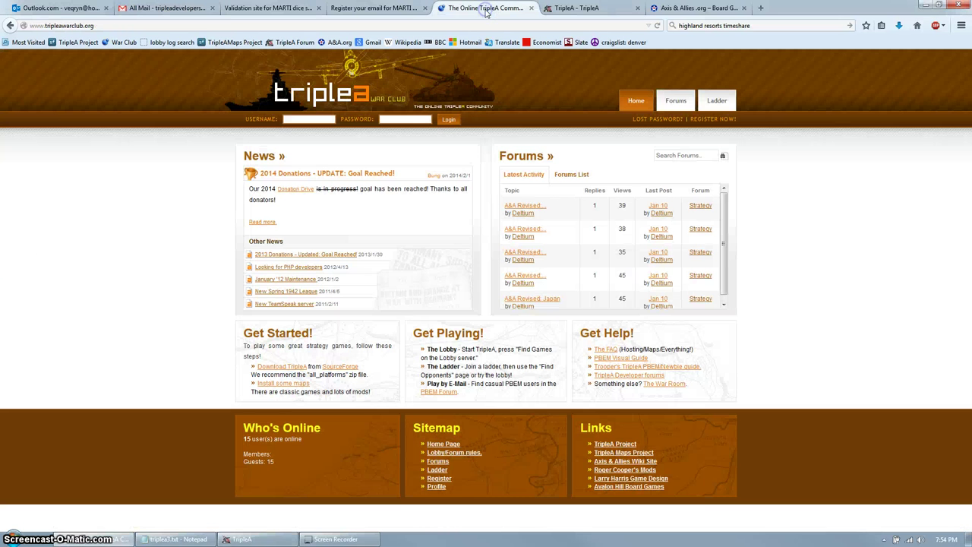
{"action": "left_click", "coordinate": [69, 25]}
{"action": "type", "text": "tripleawar"}
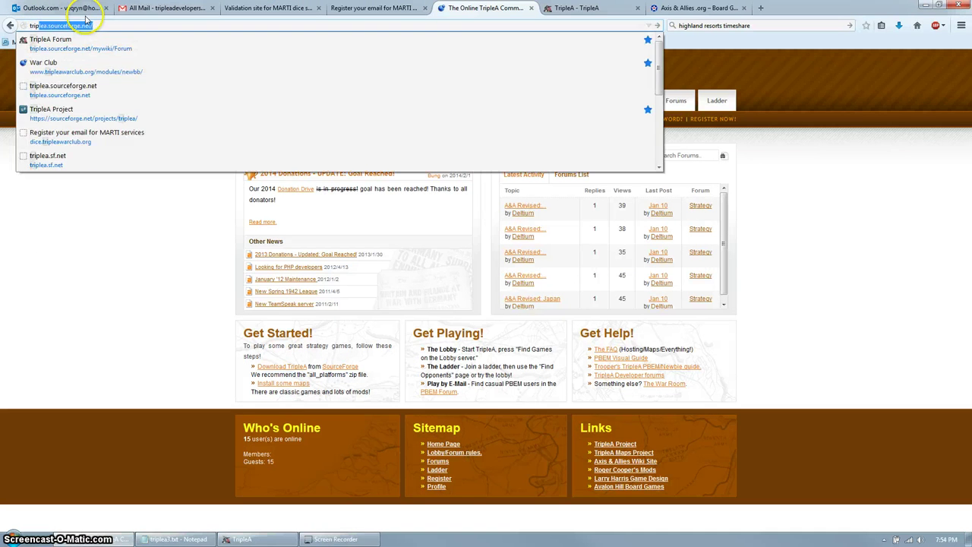
{"action": "type", "text": "club."}
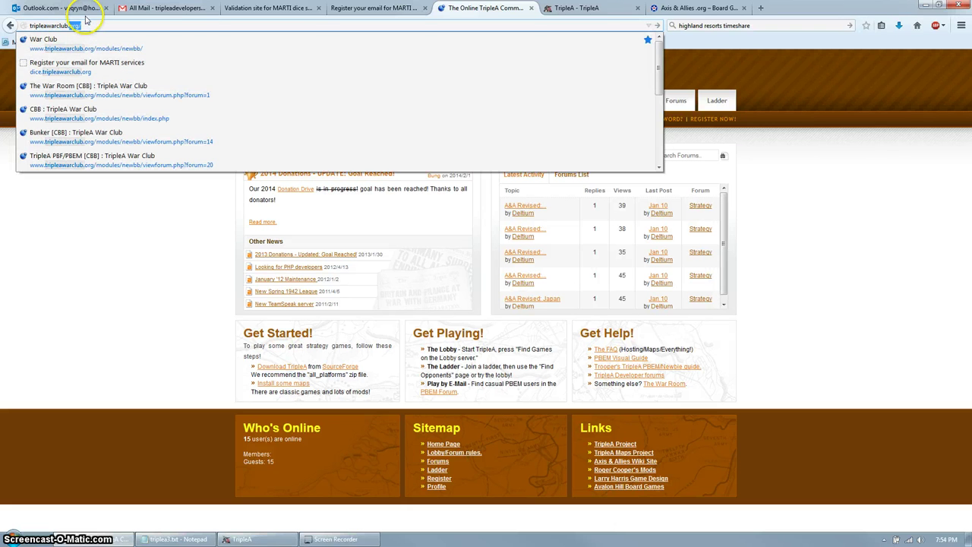
{"action": "type", "text": "org"}
{"action": "key", "text": "Return"}
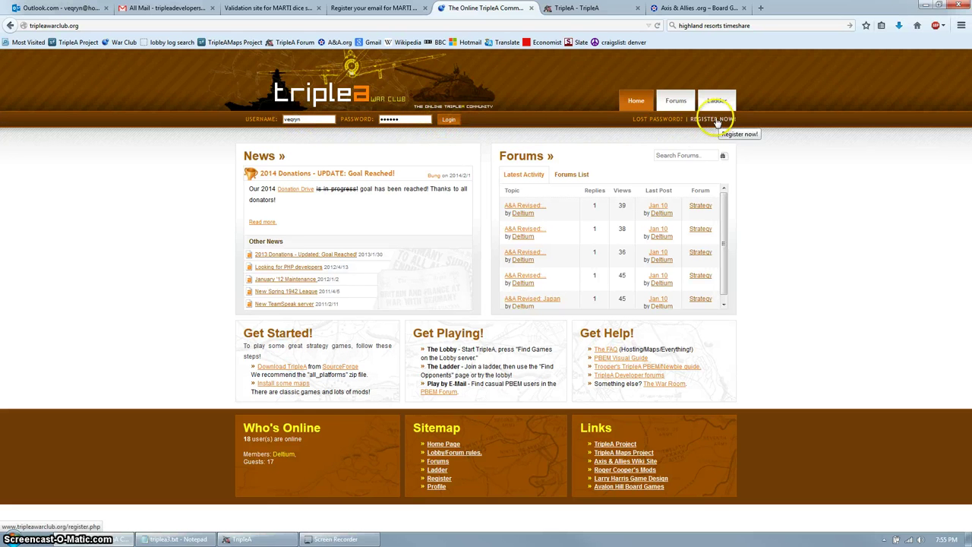
Open the REGISTER NOW form, tick 'I agree to the above', and return to Gmail.
{"action": "left_click", "coordinate": [716, 120]}
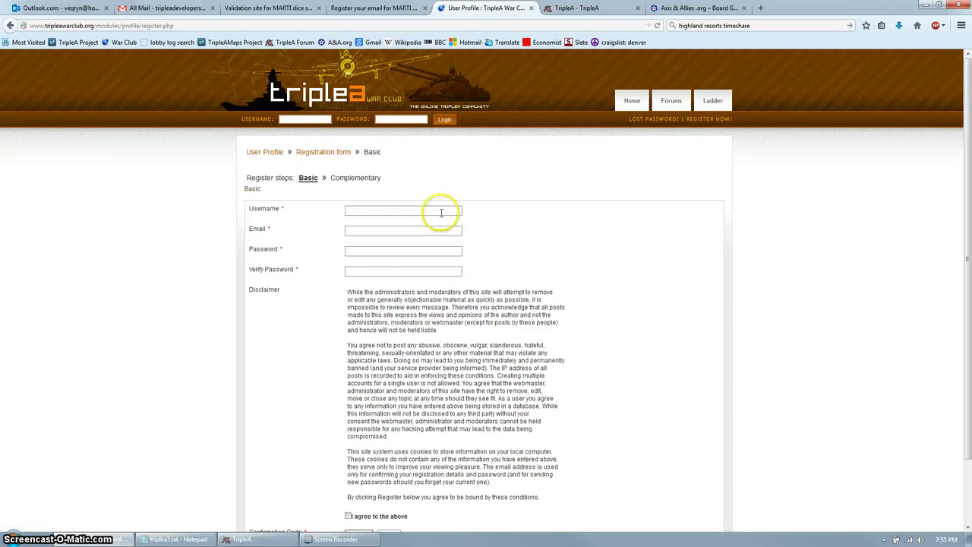
{"action": "left_click", "coordinate": [431, 209]}
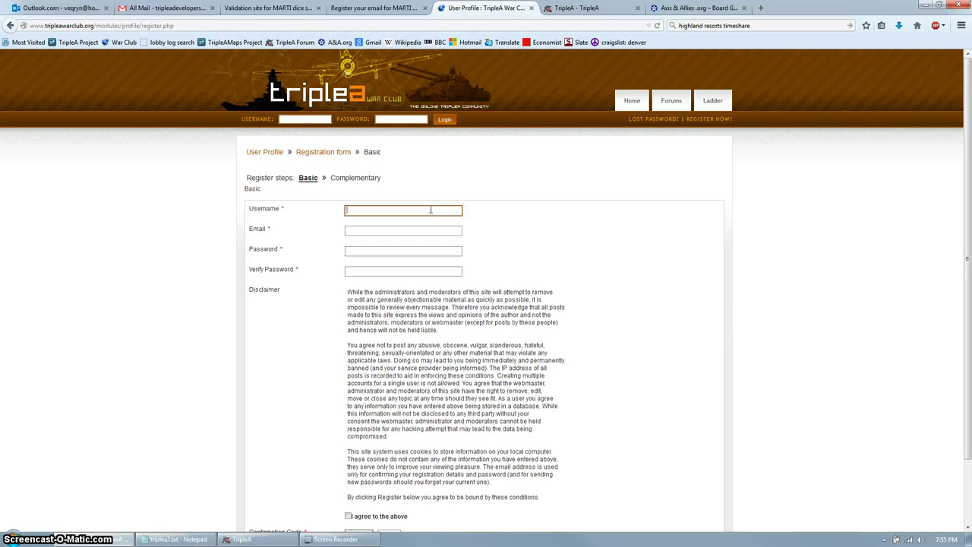
{"action": "scroll", "coordinate": [430, 210], "scroll_direction": "down", "scroll_amount": 2}
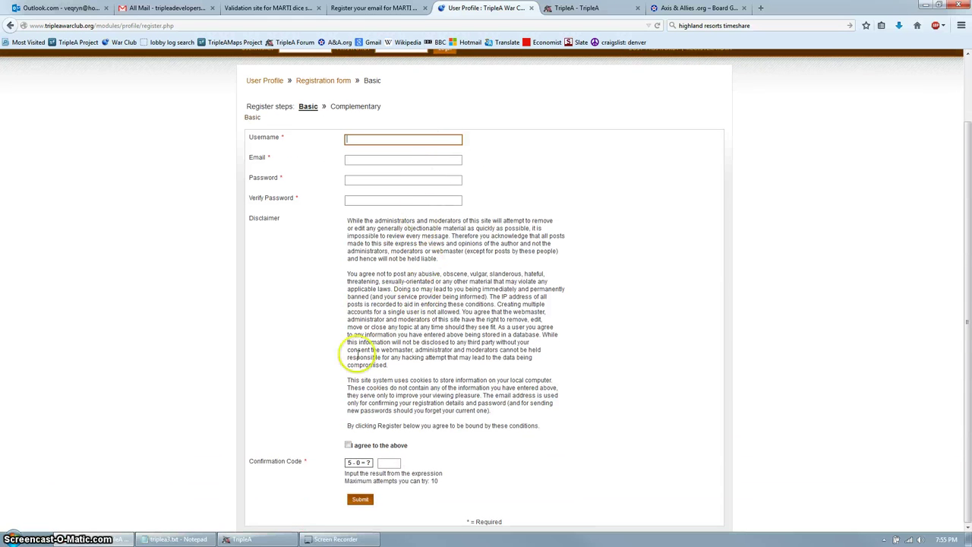
{"action": "left_click", "coordinate": [348, 445]}
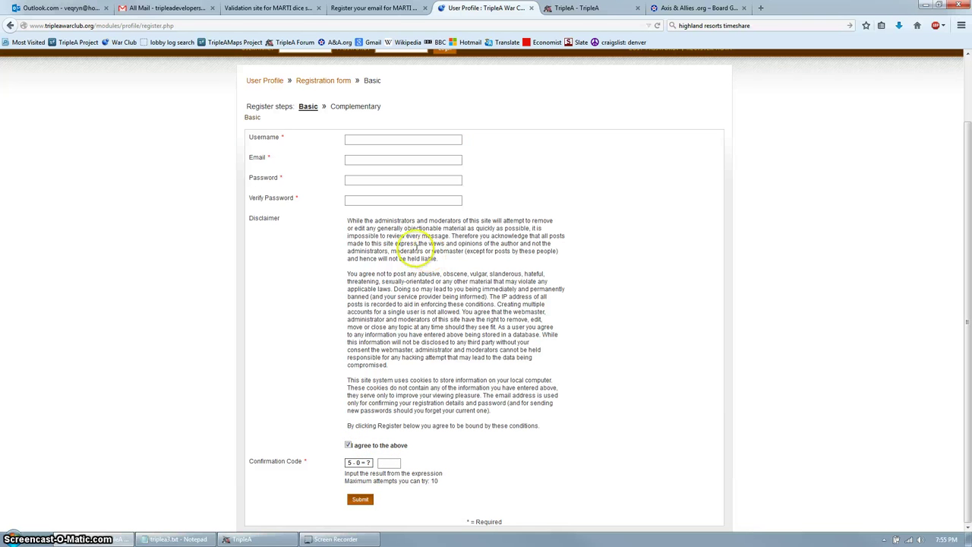
{"action": "left_click", "coordinate": [170, 9]}
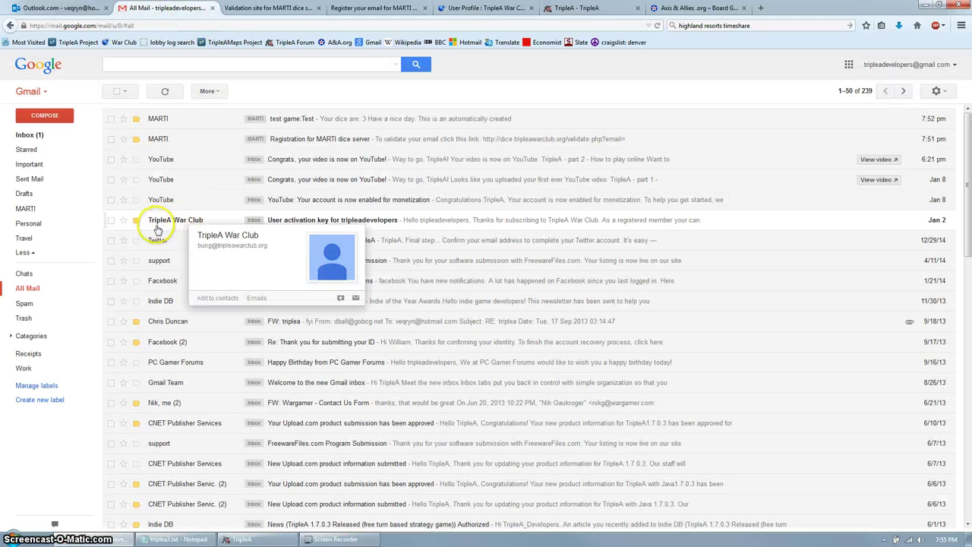
Open the TripleA War Club 'User activation key' email and follow its confirmation link.
{"action": "mouse_move", "coordinate": [185, 227]}
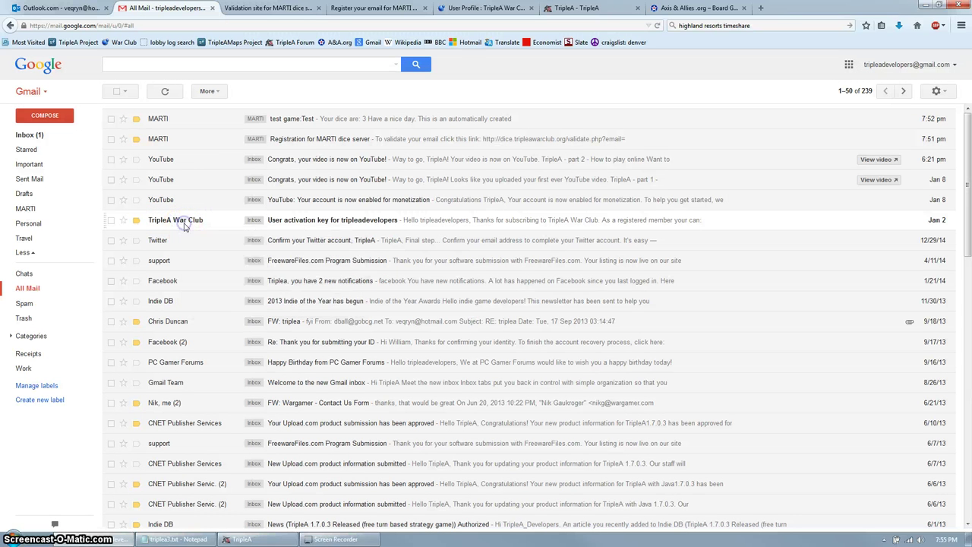
{"action": "left_click", "coordinate": [184, 224]}
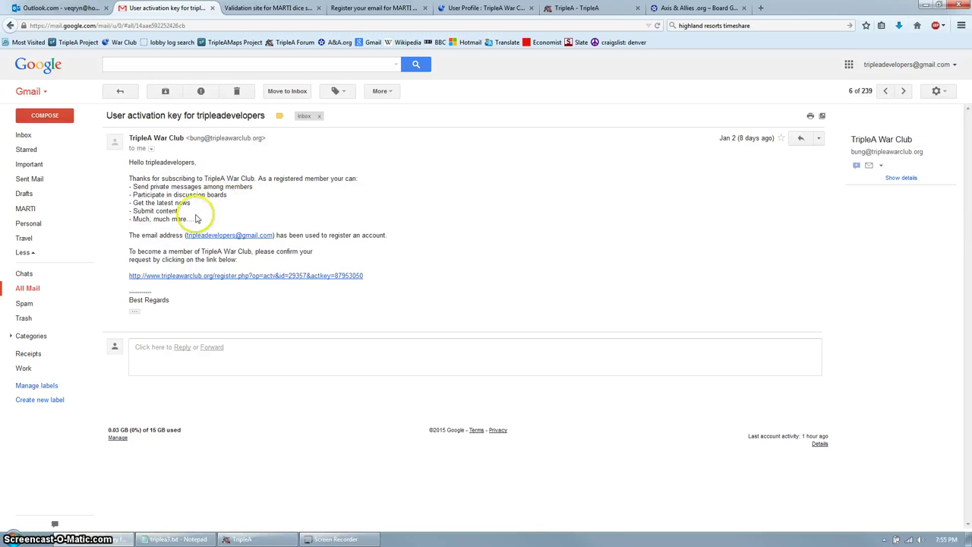
{"action": "left_click_drag", "start_coordinate": [144, 252], "coordinate": [203, 259]}
{"action": "left_click", "coordinate": [220, 261]}
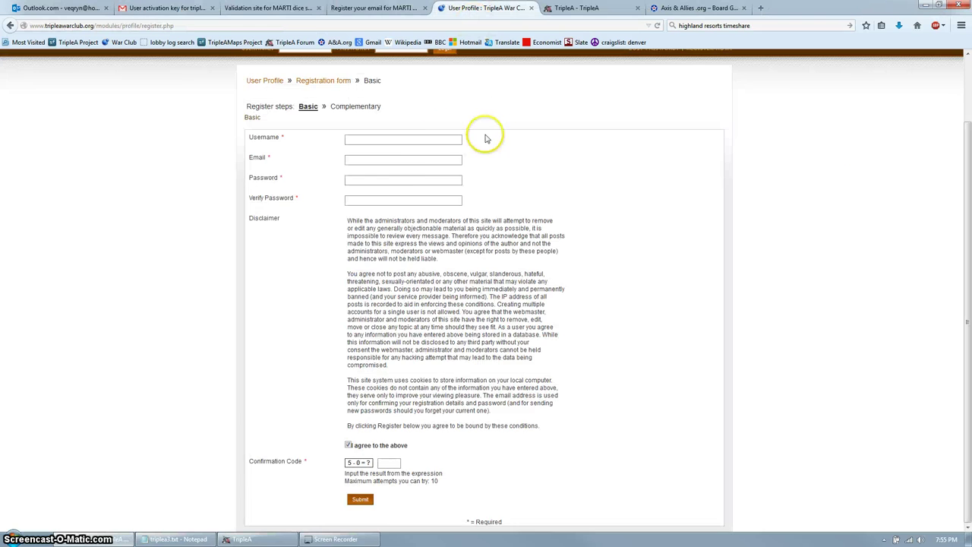
Sign in to TripleA War Club with the saved account from autocomplete.
{"action": "scroll", "coordinate": [479, 137], "scroll_direction": "up", "scroll_amount": 2}
{"action": "left_click", "coordinate": [313, 119]}
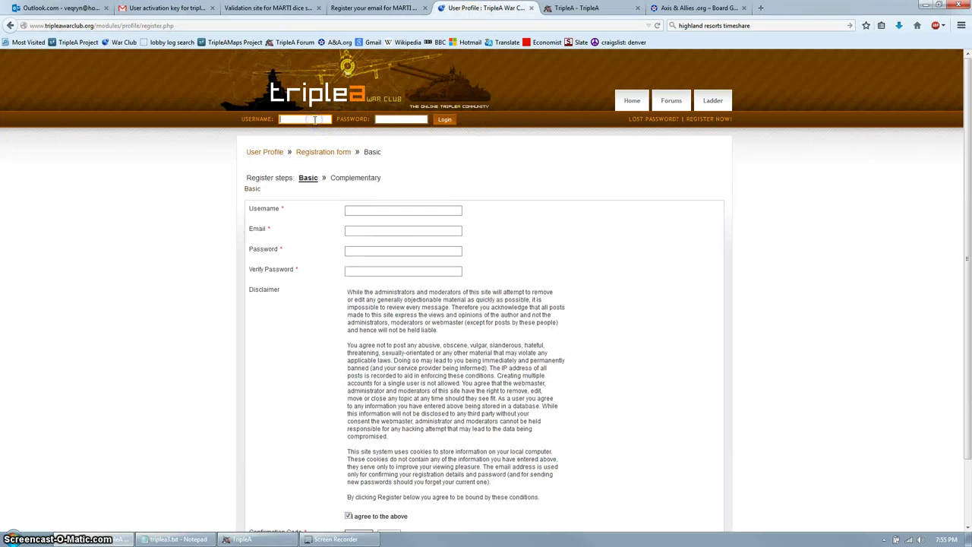
{"action": "type", "text": "t"}
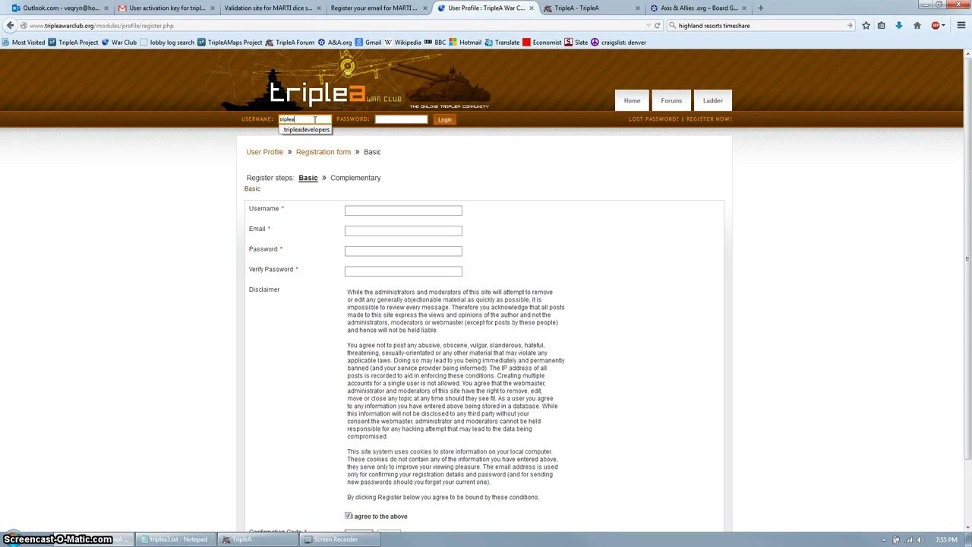
{"action": "type", "text": "riplea"}
{"action": "key", "text": "Down"}
{"action": "key", "text": "Return"}
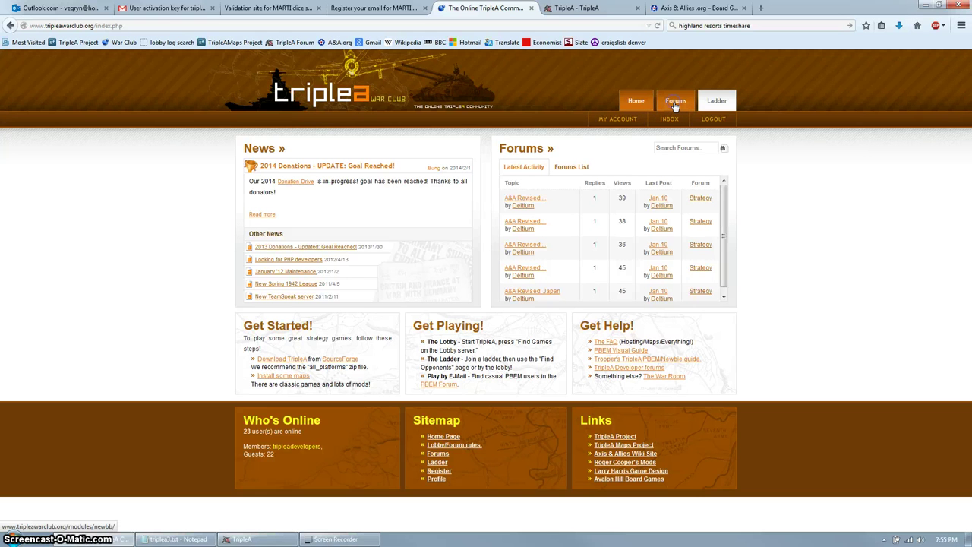
Go to the Forums index and open the TripleA PBF/PBEM forum.
{"action": "left_click", "coordinate": [674, 102]}
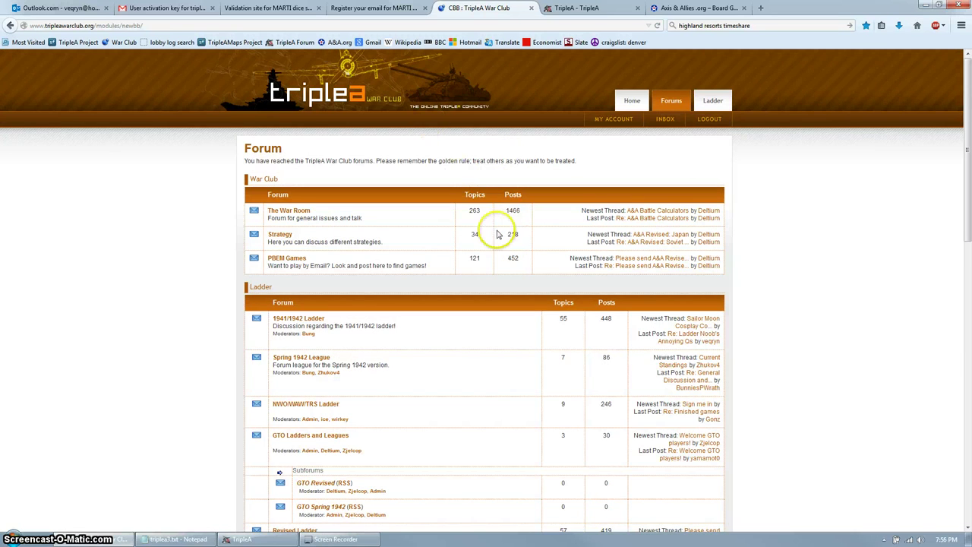
{"action": "scroll", "coordinate": [450, 245], "scroll_direction": "down", "scroll_amount": 8}
{"action": "scroll", "coordinate": [471, 173], "scroll_direction": "down", "scroll_amount": 3}
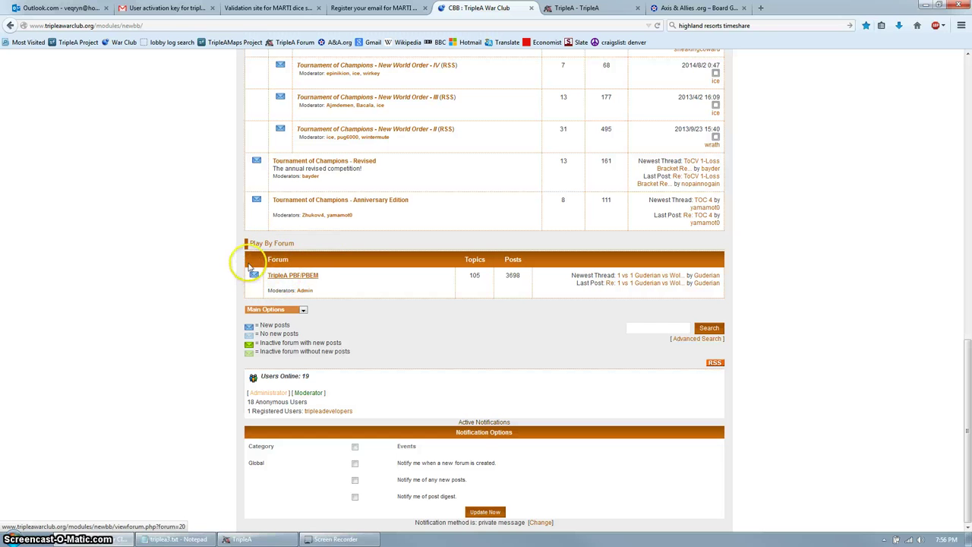
{"action": "left_click", "coordinate": [295, 278]}
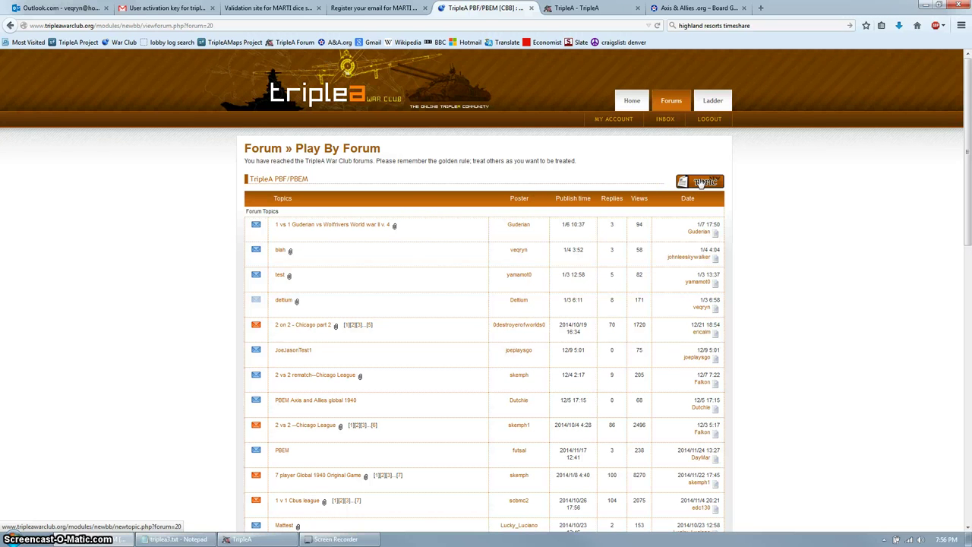
Submit a new PBF/PBEM topic titled 'test' reading 'just testing the Play by forum'.
{"action": "left_click", "coordinate": [700, 182]}
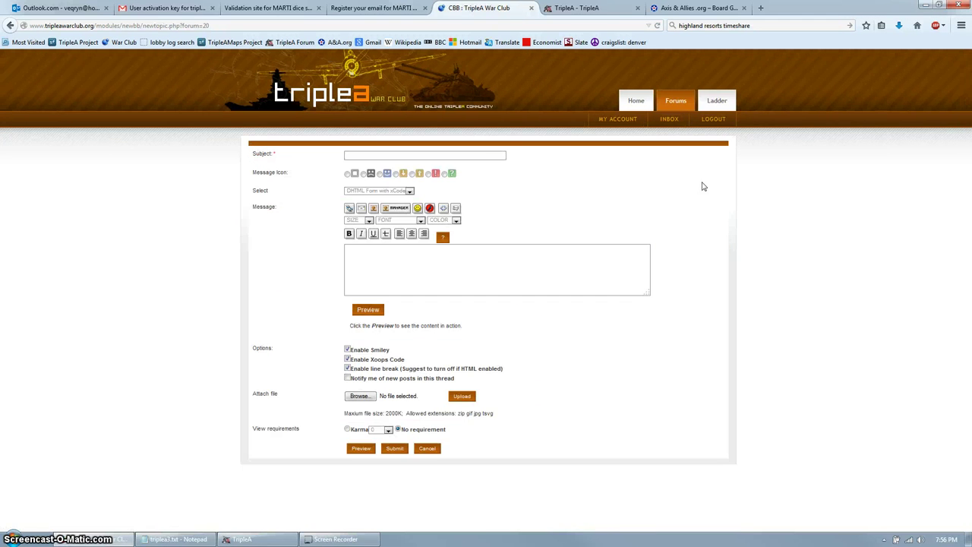
{"action": "left_click", "coordinate": [471, 154]}
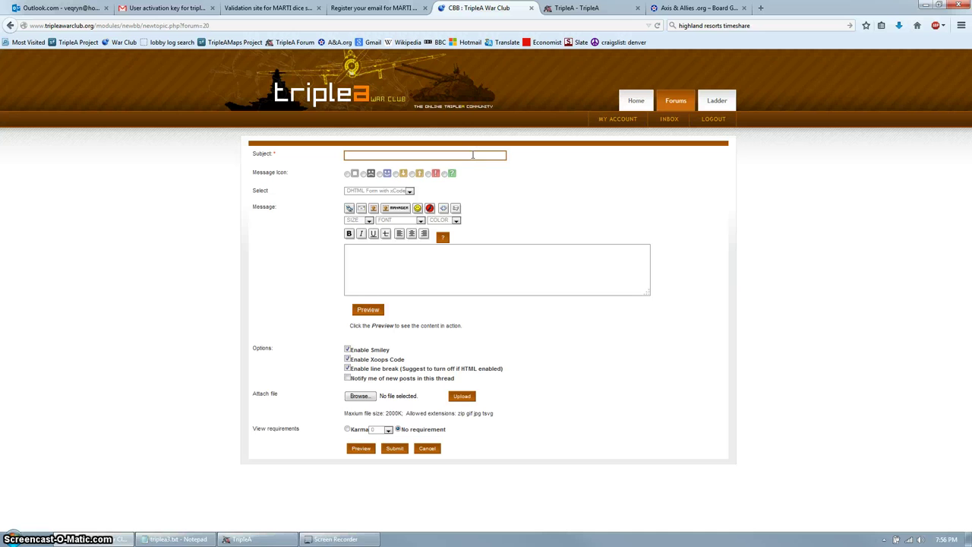
{"action": "type", "text": "test"}
{"action": "left_click", "coordinate": [451, 262]}
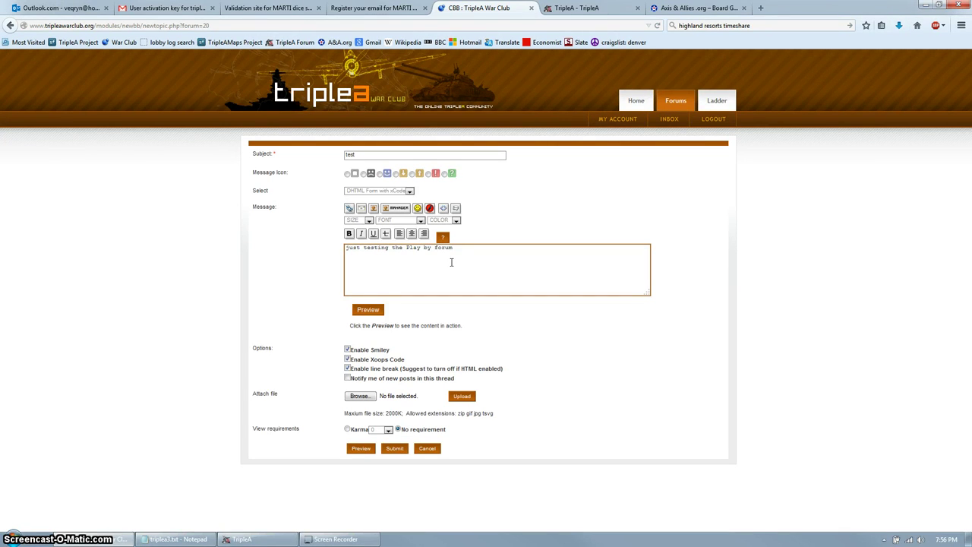
{"action": "left_click", "coordinate": [394, 448]}
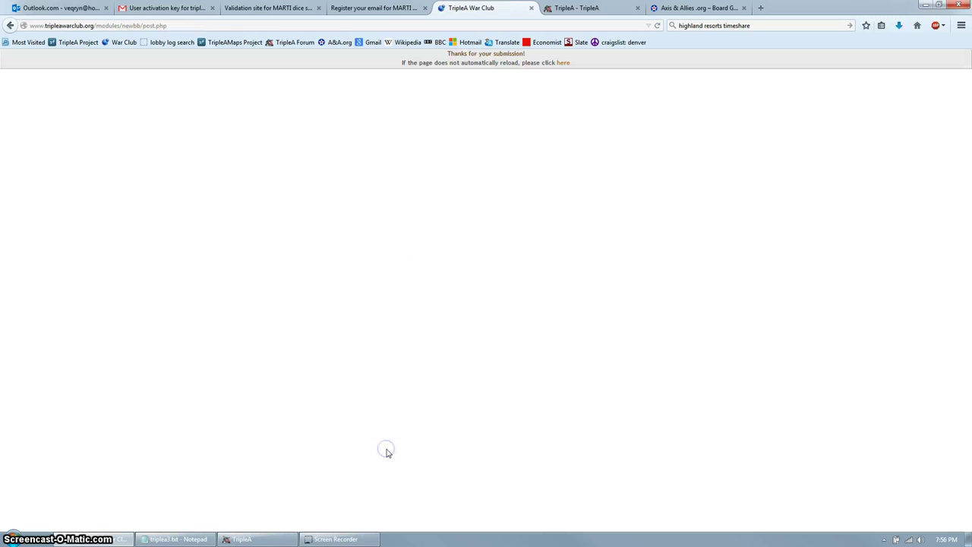
Load the posted 'test' topic and select topic_id=1939 in its page address.
{"action": "left_click", "coordinate": [563, 63]}
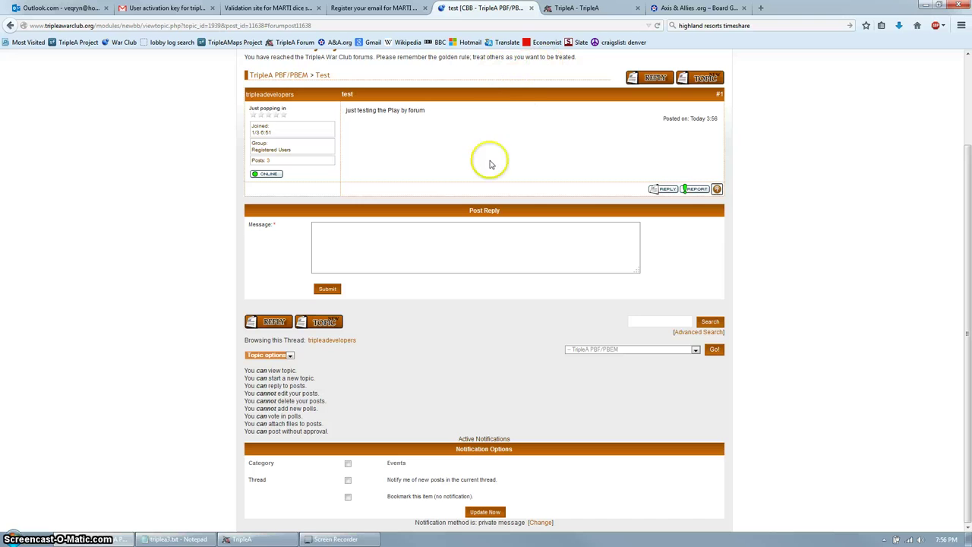
{"action": "scroll", "coordinate": [536, 155], "scroll_direction": "up", "scroll_amount": 3}
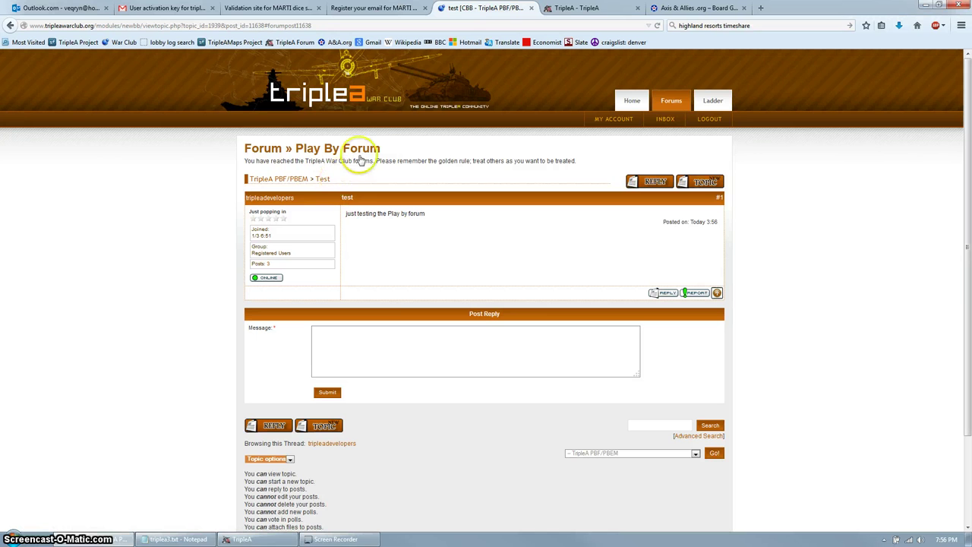
{"action": "left_click", "coordinate": [176, 25]}
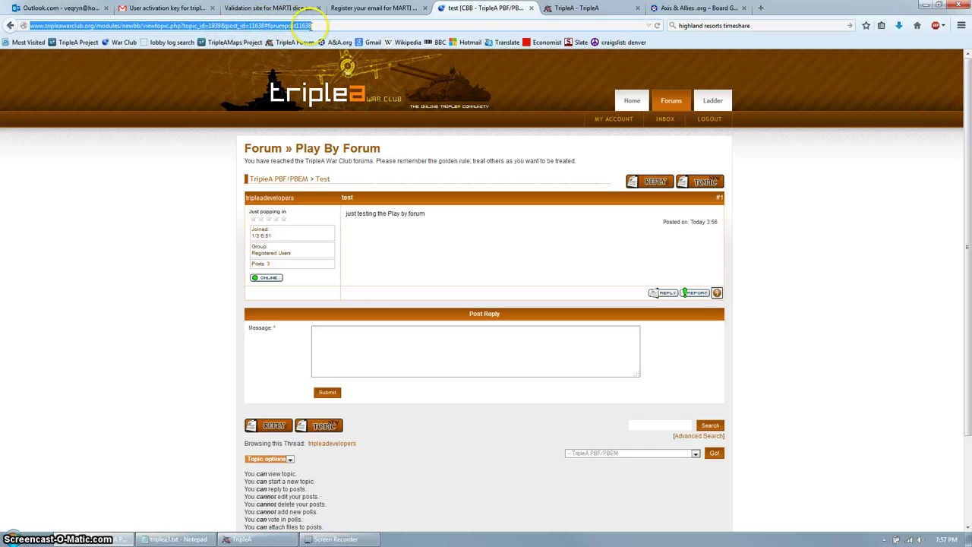
{"action": "left_click", "coordinate": [297, 23]}
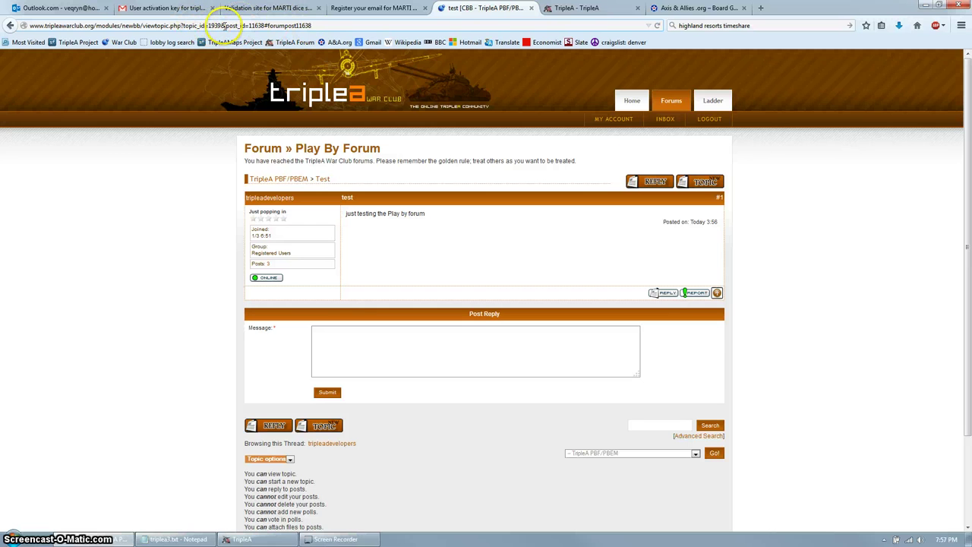
{"action": "left_click_drag", "start_coordinate": [204, 25], "coordinate": [182, 25]}
{"action": "key", "text": "ctrl+c"}
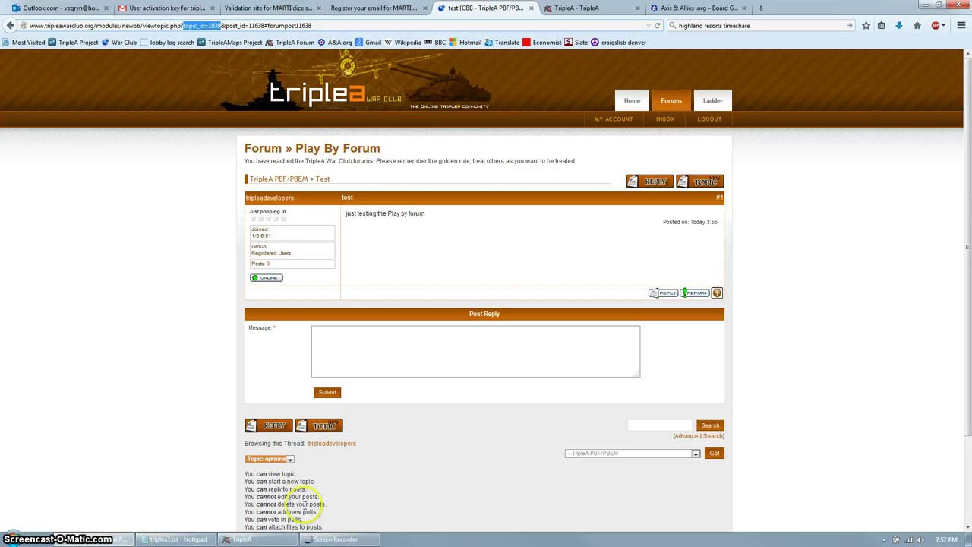
Set the TripleA play-by-forum Topic Id to 1939.
{"action": "left_click", "coordinate": [258, 539]}
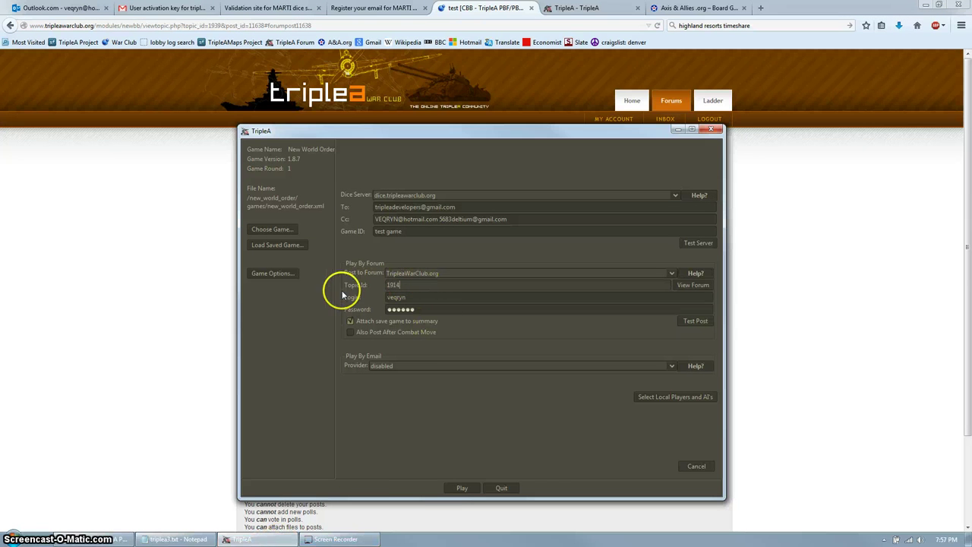
{"action": "key", "text": "BackSpace"}
{"action": "key", "text": "BackSpace"}
{"action": "key", "text": "ctrl+v"}
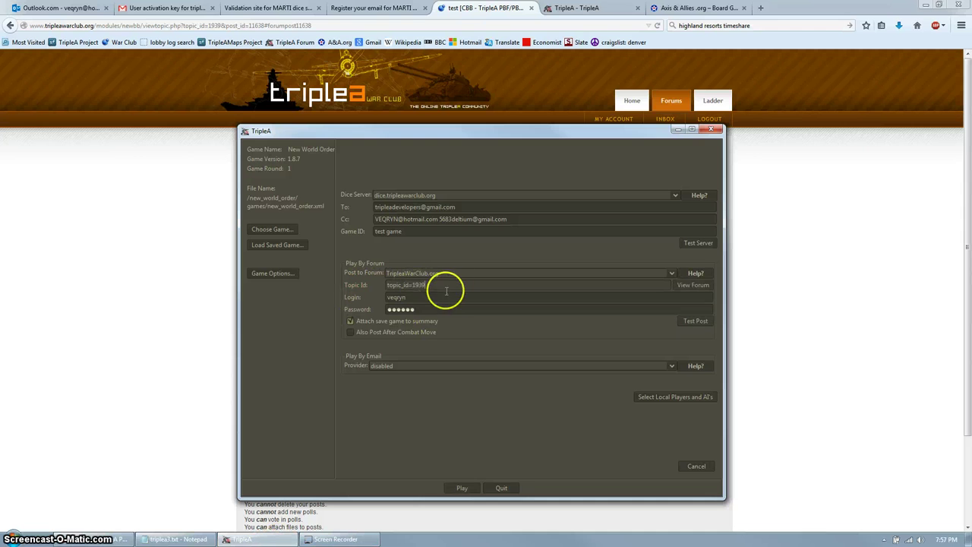
{"action": "key", "text": "BackSpace"}
{"action": "key", "text": "BackSpace"}
{"action": "key", "text": "BackSpace"}
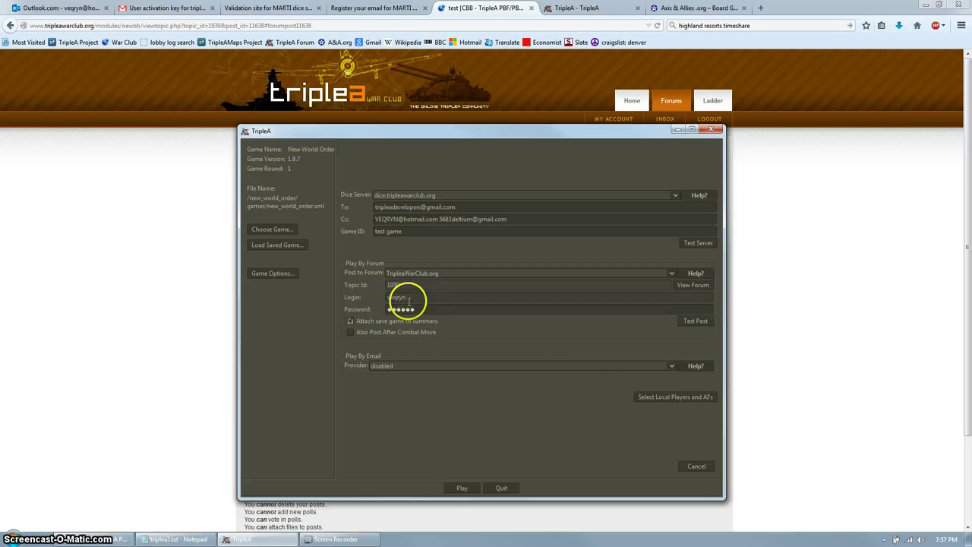
Replace the forum login name with the new account's username and enter its password.
{"action": "left_click_drag", "start_coordinate": [412, 298], "coordinate": [362, 301]}
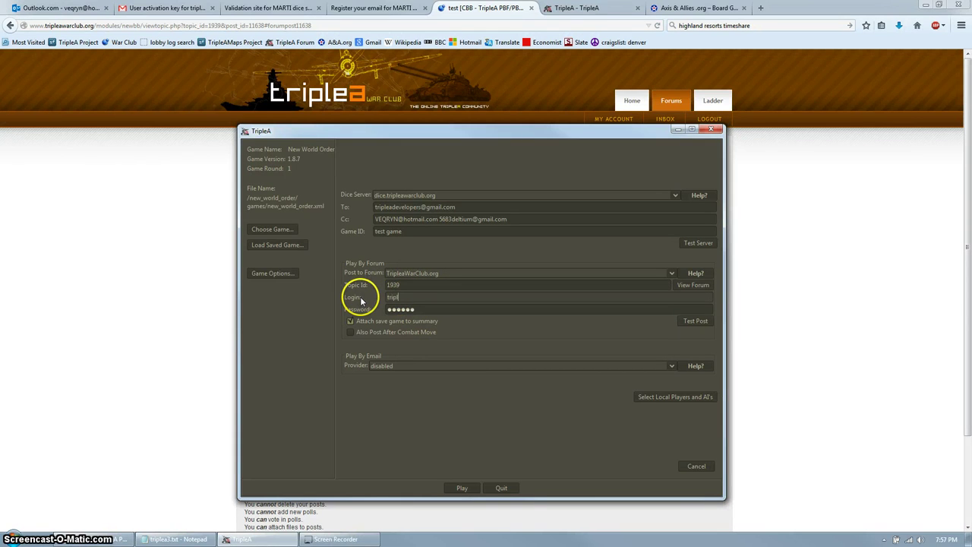
{"action": "type", "text": "tripleadevelopers"}
{"action": "key", "text": "Tab"}
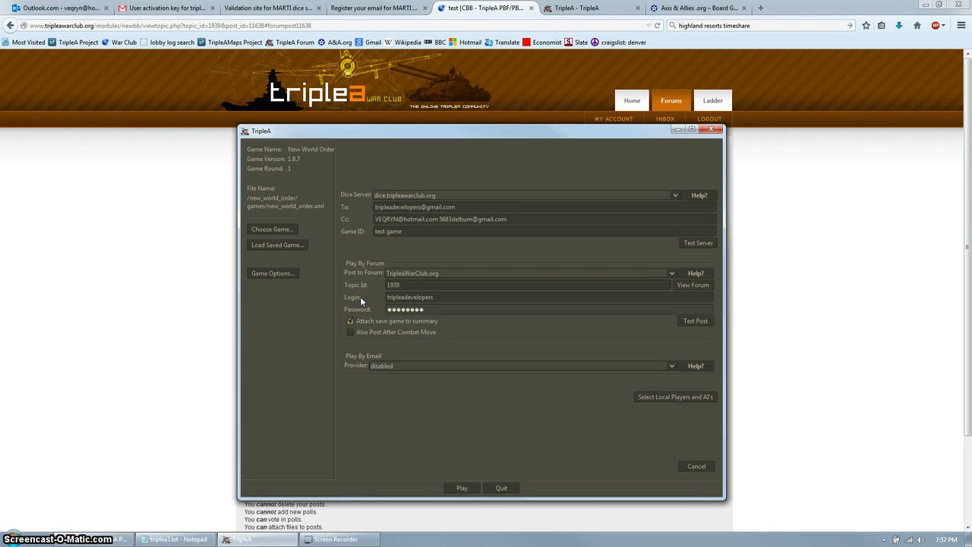
Send a test turn summary post to forum topic 1939 and acknowledge its success.
{"action": "left_click", "coordinate": [694, 320]}
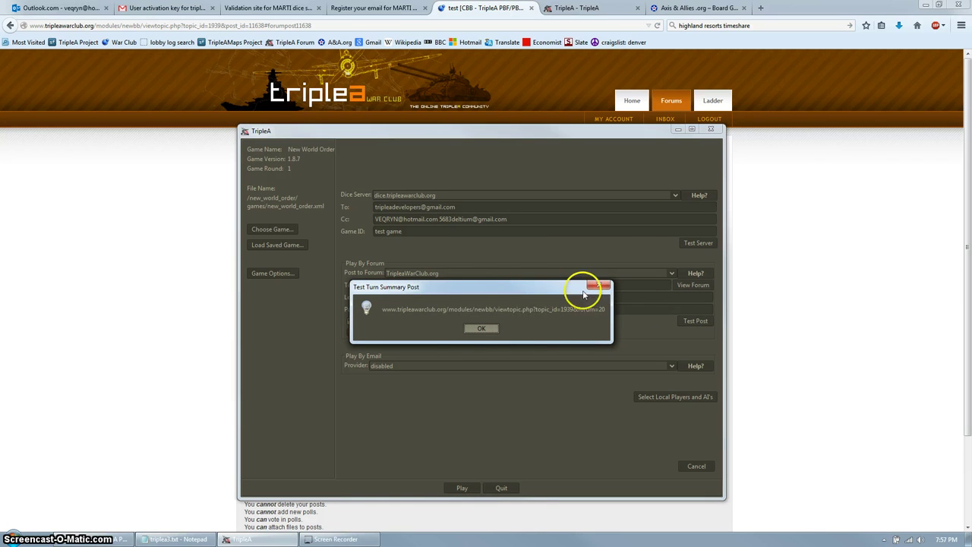
{"action": "left_click", "coordinate": [483, 329]}
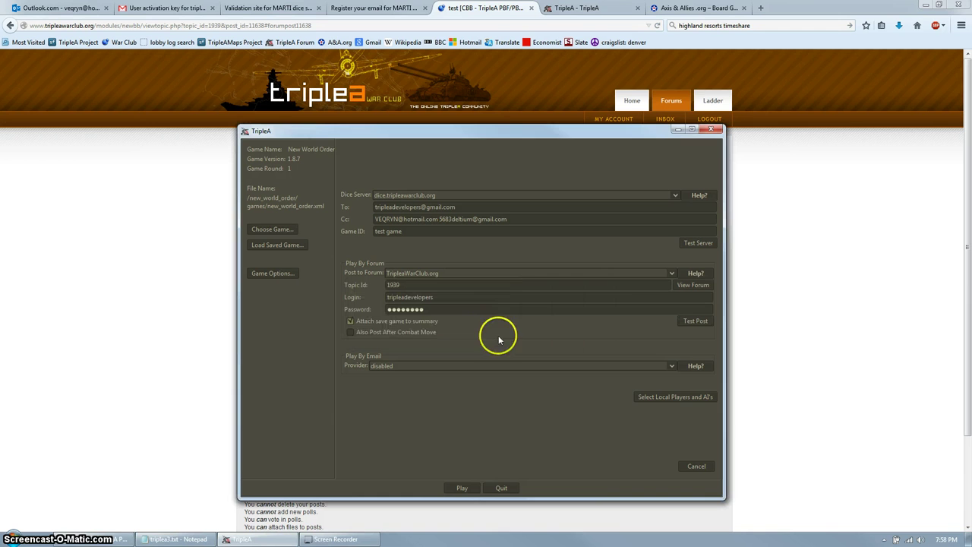
Open the forum topic to check TripleA's 'Testing Forum poster' test reply.
{"action": "left_click", "coordinate": [684, 286]}
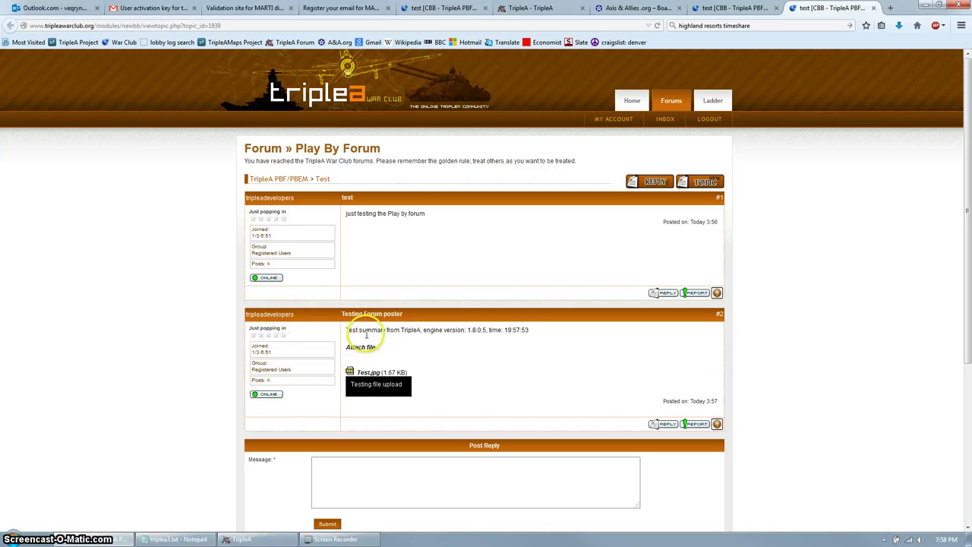
{"action": "left_click_drag", "start_coordinate": [347, 329], "coordinate": [449, 393]}
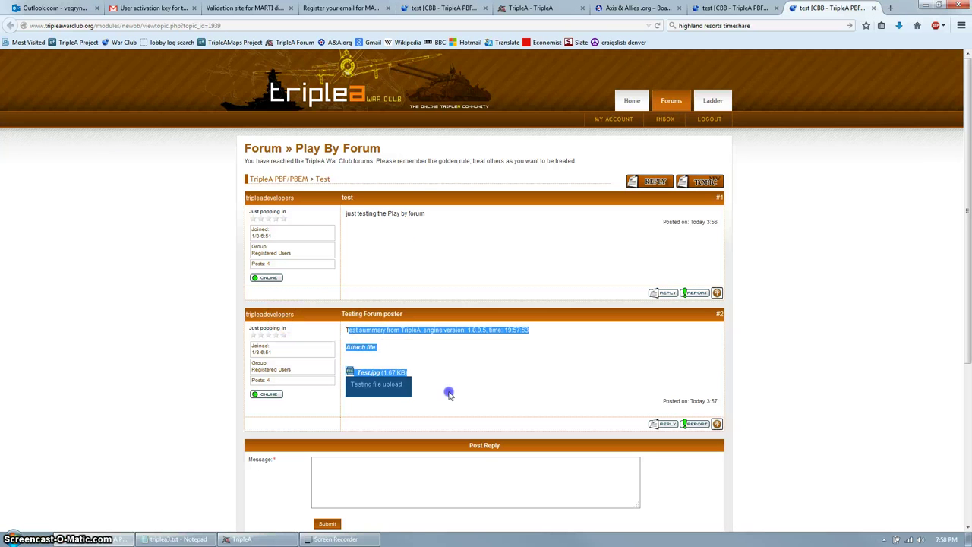
{"action": "left_click", "coordinate": [434, 331]}
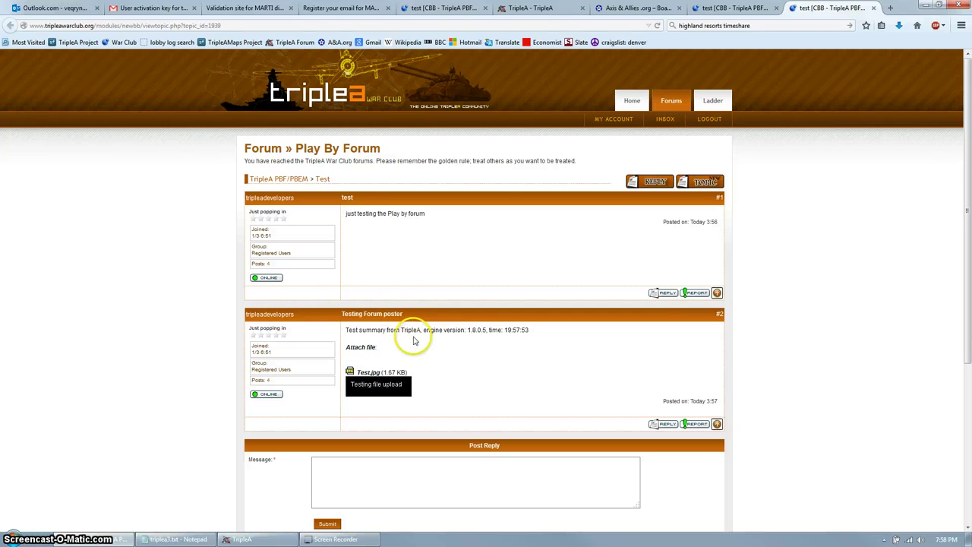
Return to the TripleA PBF/PBEM list, open the first 'test' topic, and switch back to TripleA.
{"action": "left_click", "coordinate": [671, 102]}
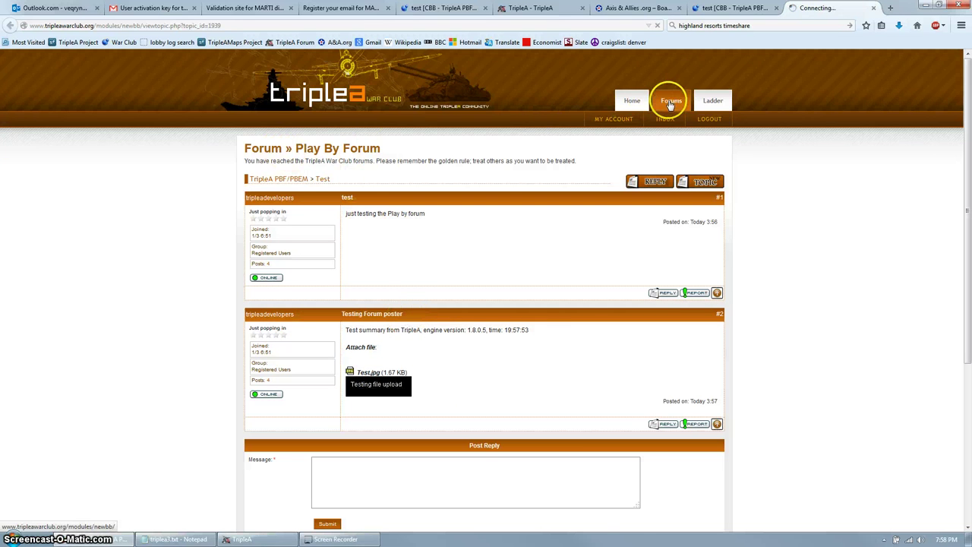
{"action": "scroll", "coordinate": [199, 217], "scroll_direction": "down", "scroll_amount": 10}
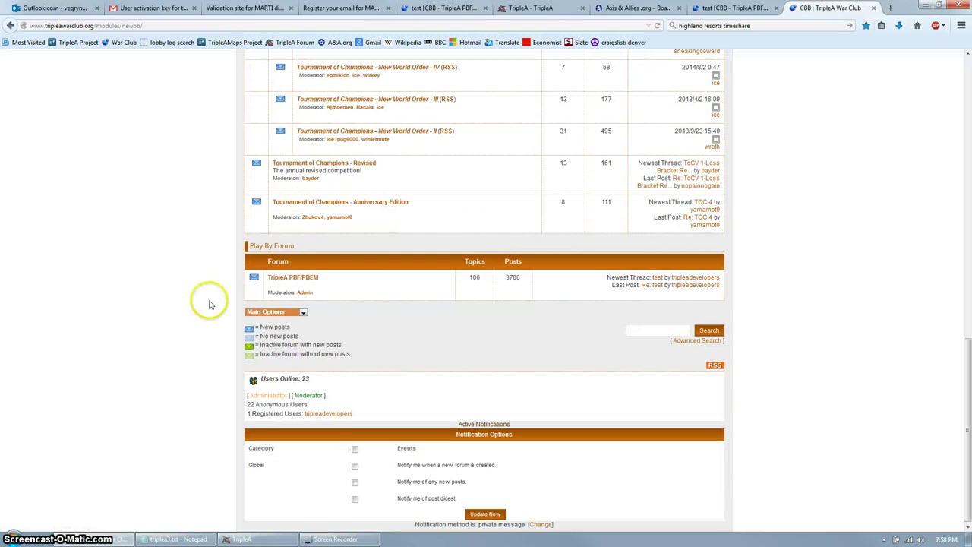
{"action": "left_click", "coordinate": [276, 281]}
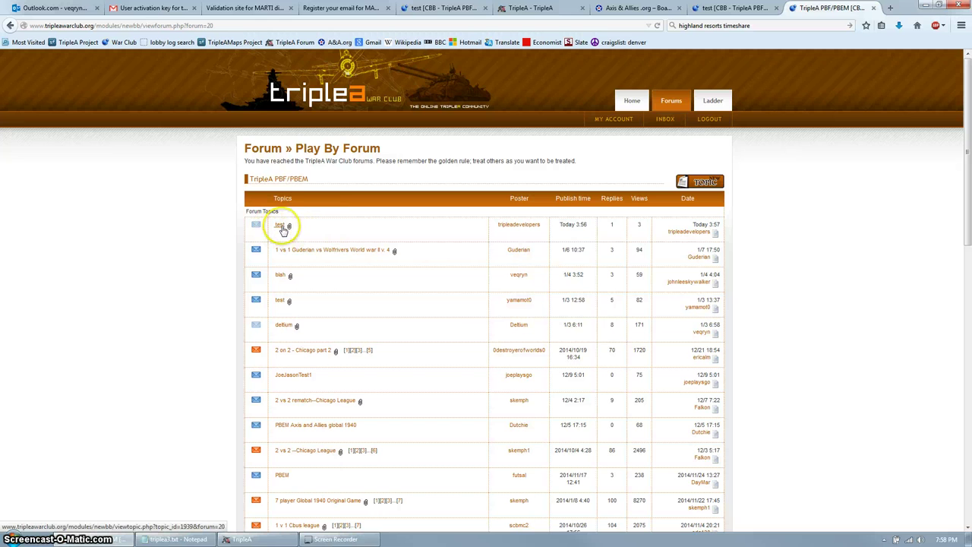
{"action": "left_click", "coordinate": [279, 228]}
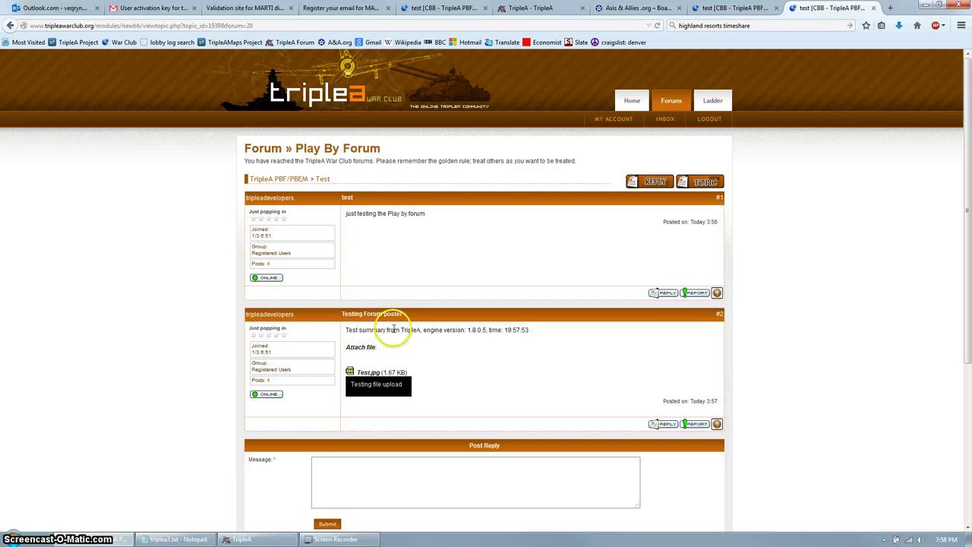
{"action": "left_click", "coordinate": [247, 539]}
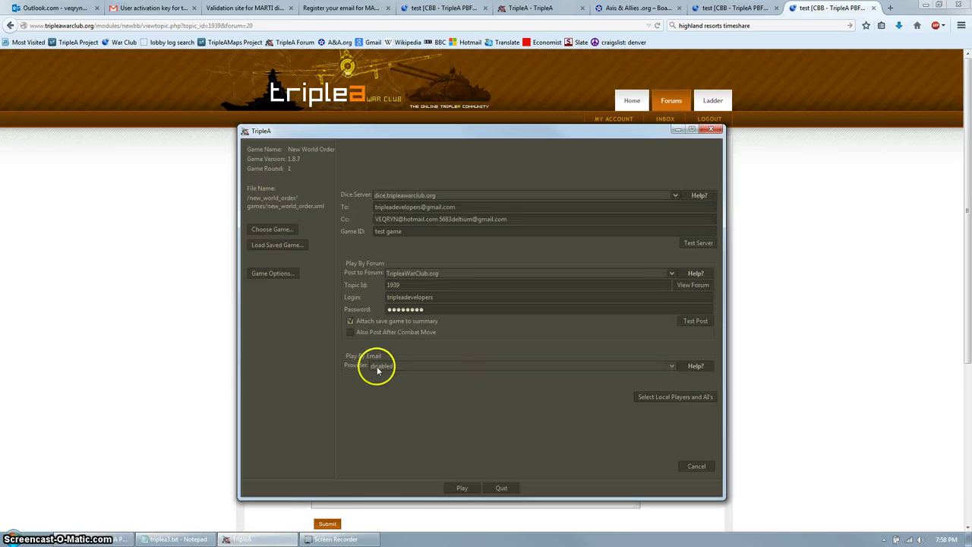
Choose Gmail as the Play By Email provider and review its help note.
{"action": "left_click", "coordinate": [413, 367]}
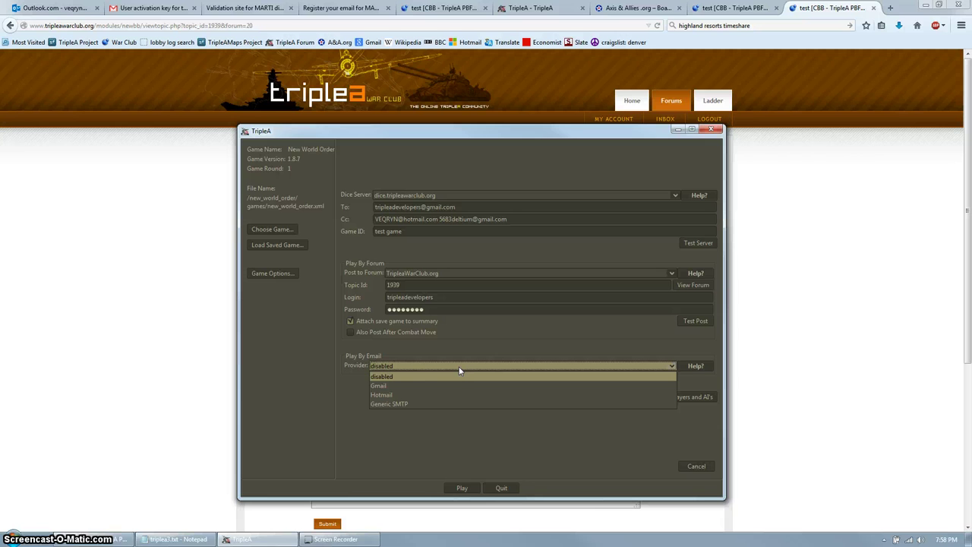
{"action": "left_click_drag", "start_coordinate": [460, 371], "coordinate": [417, 395]}
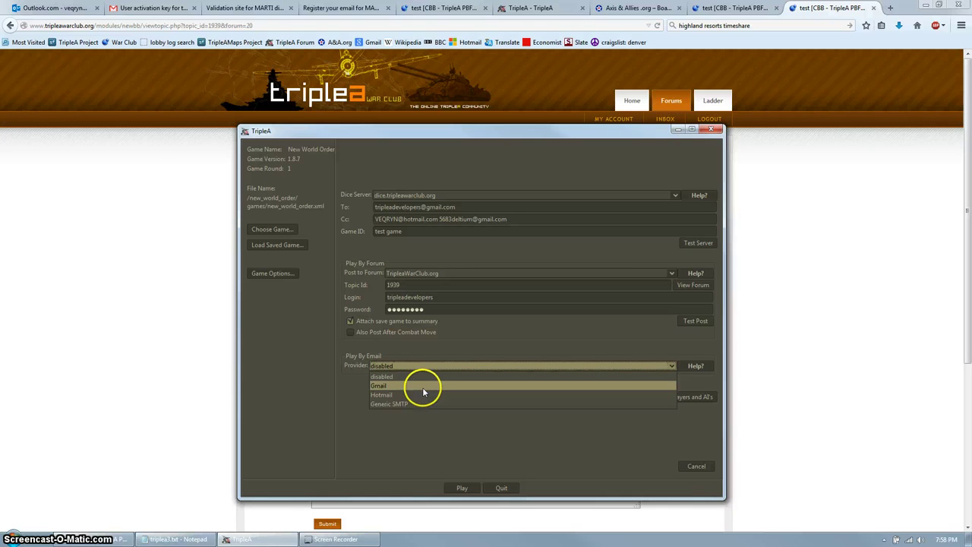
{"action": "left_click", "coordinate": [423, 385]}
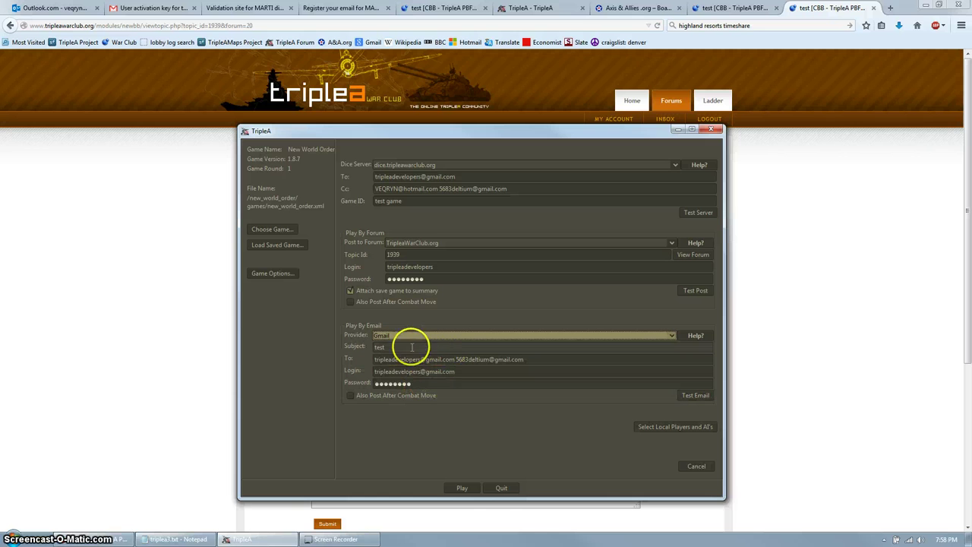
{"action": "left_click", "coordinate": [695, 337]}
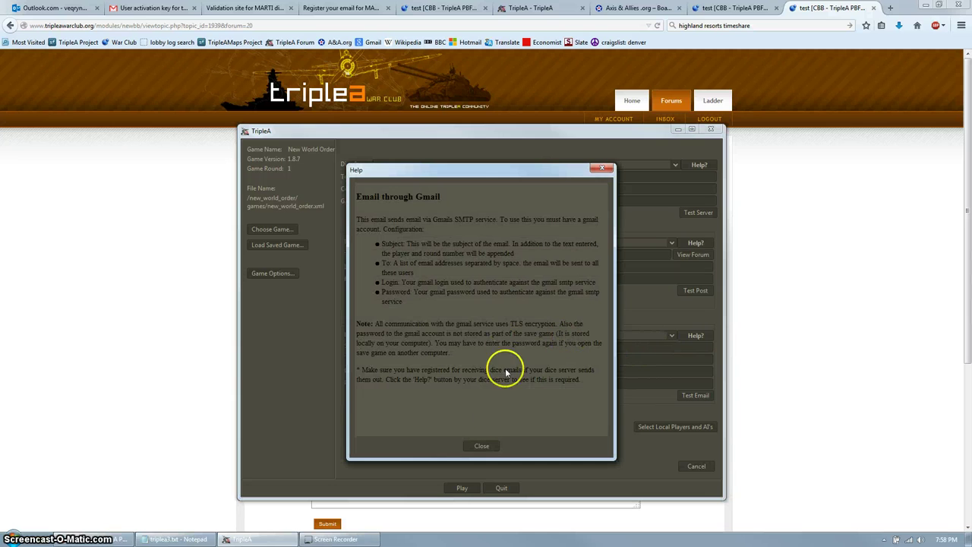
{"action": "left_click", "coordinate": [485, 445]}
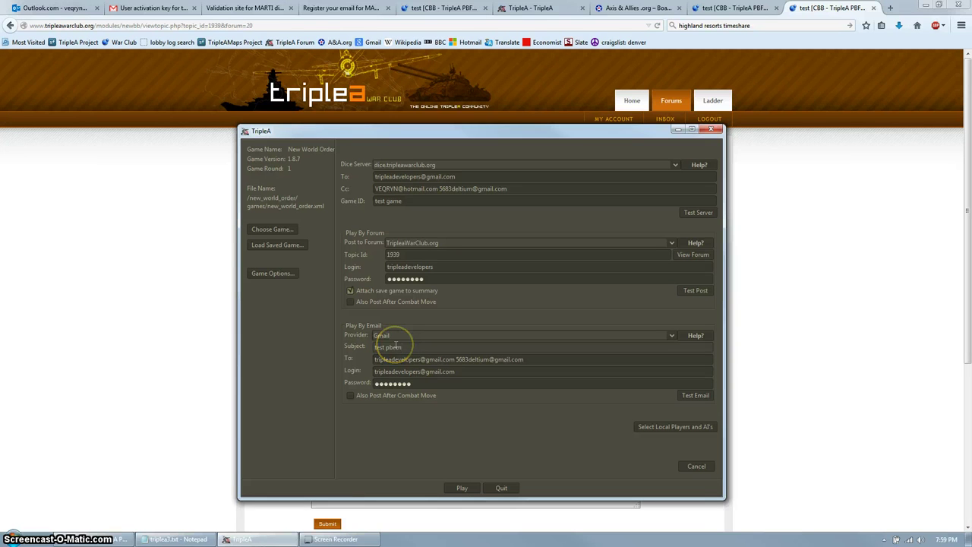
Change the email subject to 'test pbem', remove the old second recipient, and select the stored password.
{"action": "left_click", "coordinate": [398, 345]}
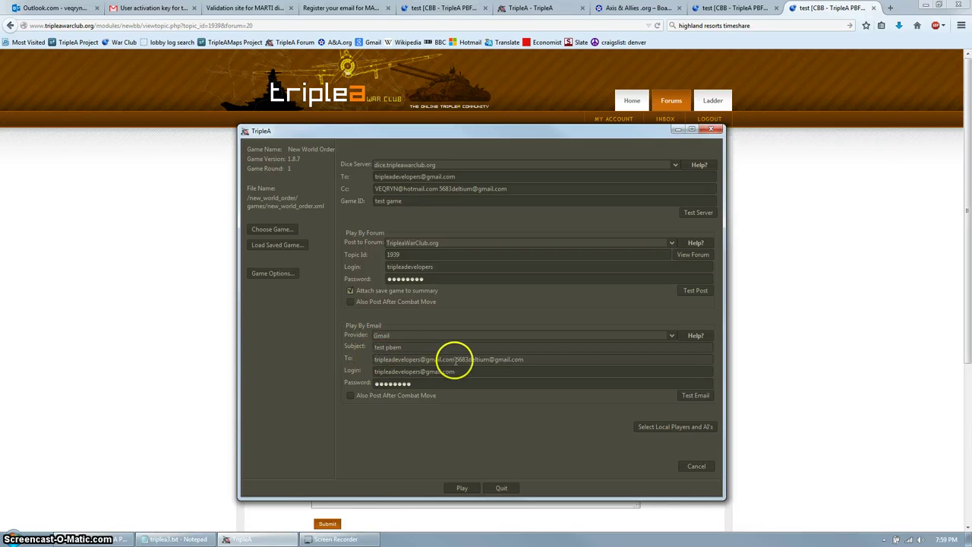
{"action": "left_click_drag", "start_coordinate": [459, 359], "coordinate": [570, 358]}
{"action": "key", "text": "Delete"}
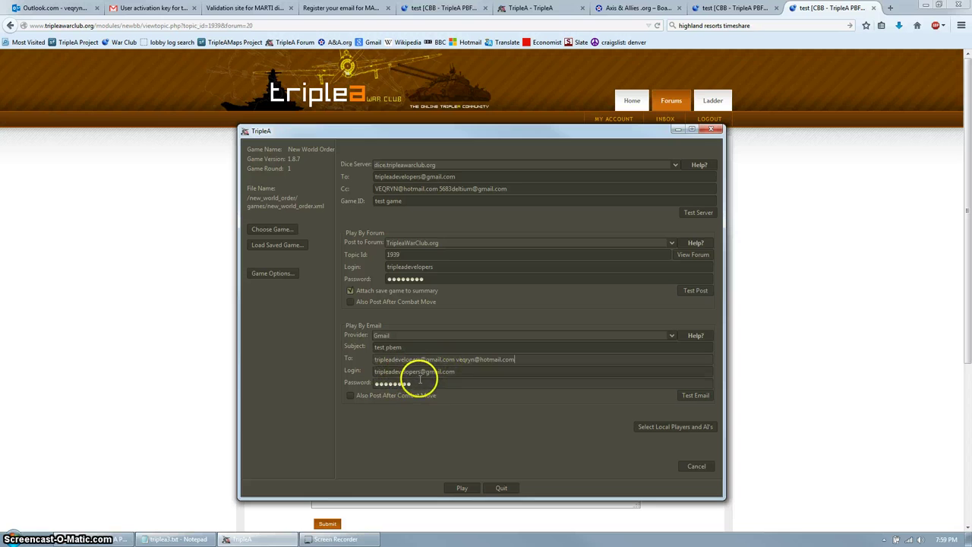
{"action": "double_click", "coordinate": [422, 383]}
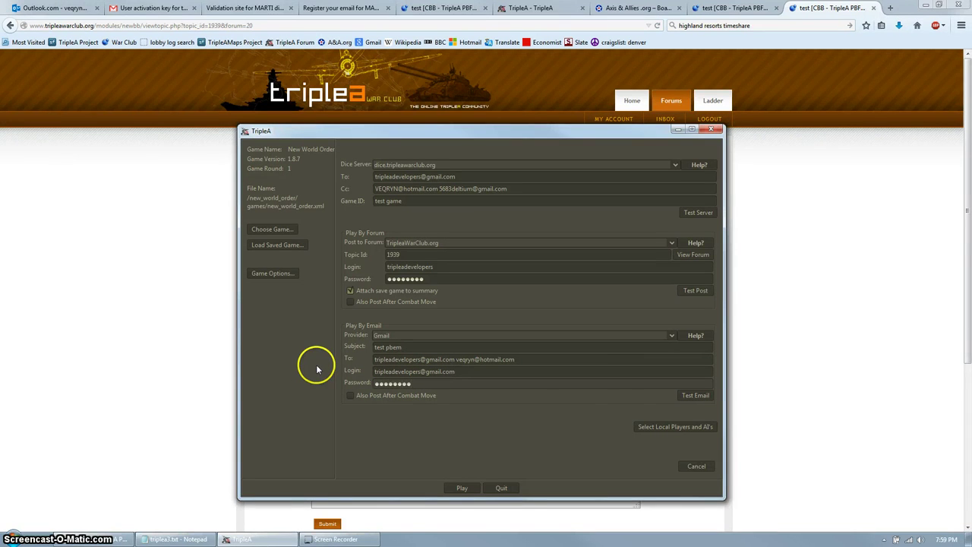
Send a successful test email, then view Gmail's All Mail list.
{"action": "left_click", "coordinate": [687, 397]}
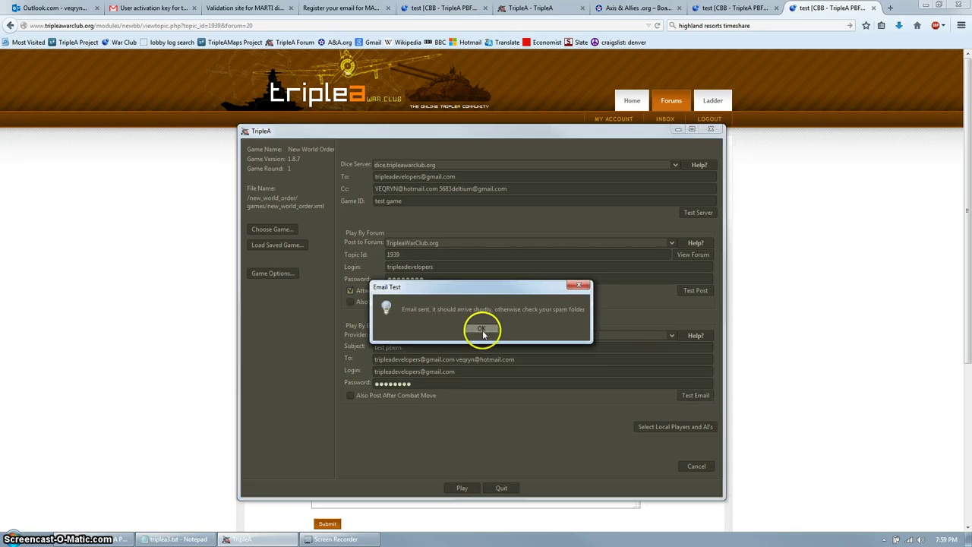
{"action": "left_click", "coordinate": [479, 329]}
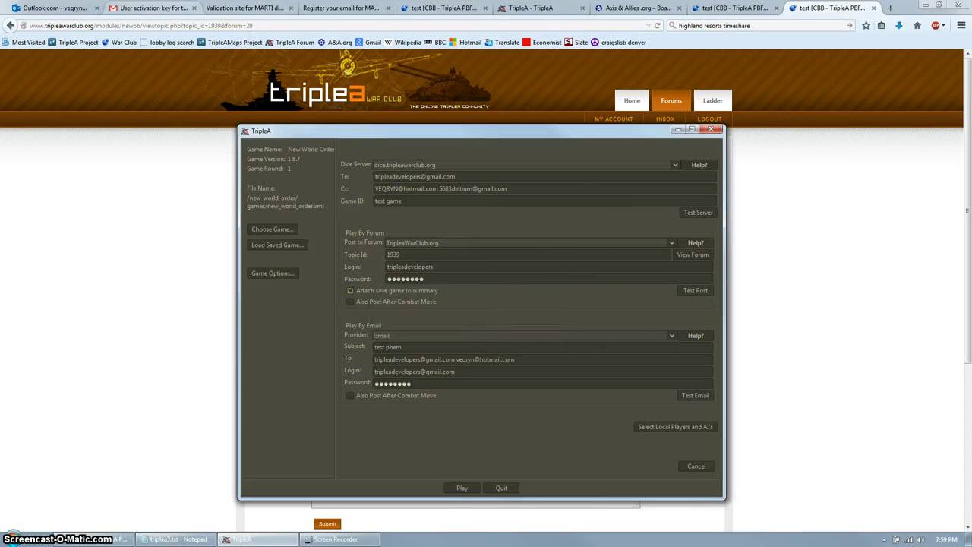
{"action": "left_click", "coordinate": [152, 9]}
{"action": "left_click", "coordinate": [28, 288]}
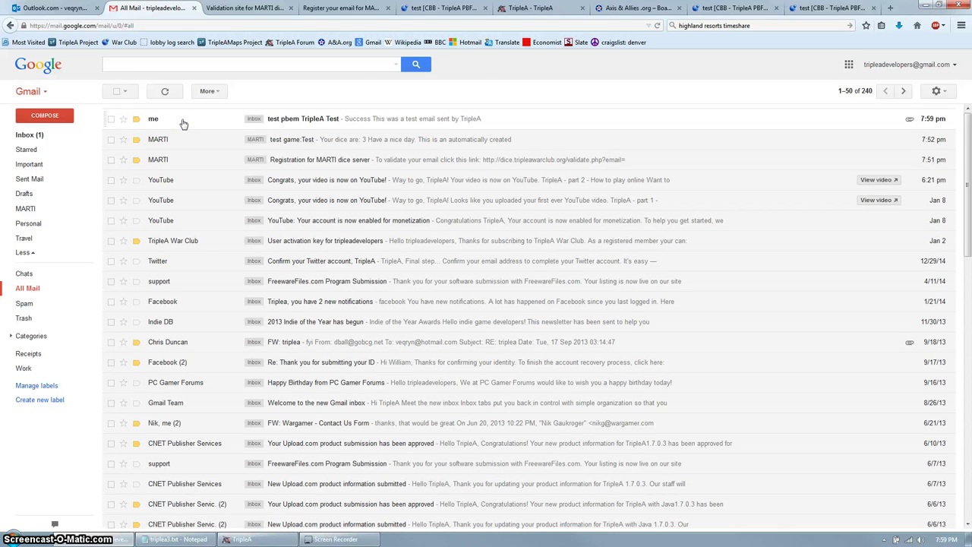
Read the 'test pbem TripleA Test' email's Success note, then return to the TripleA setup.
{"action": "left_click", "coordinate": [183, 122]}
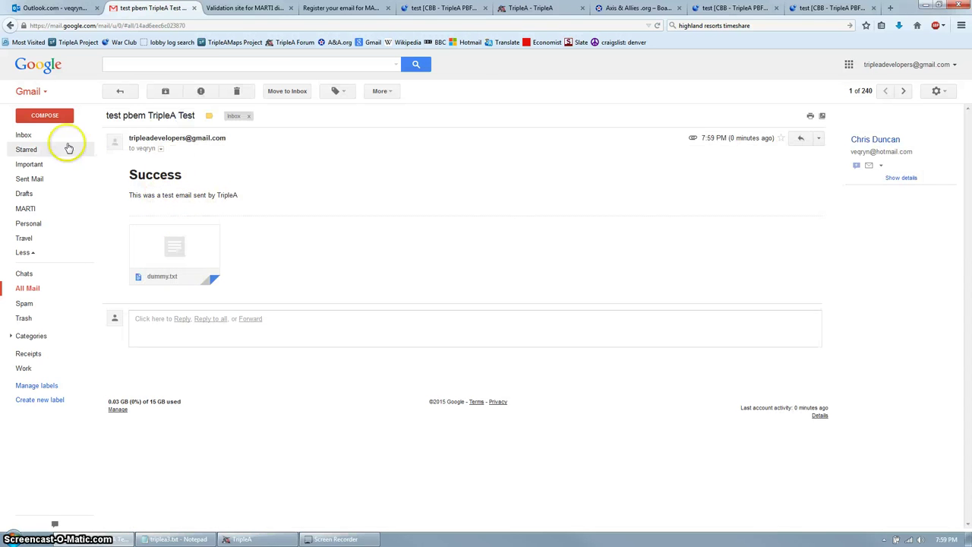
{"action": "left_click", "coordinate": [28, 289]}
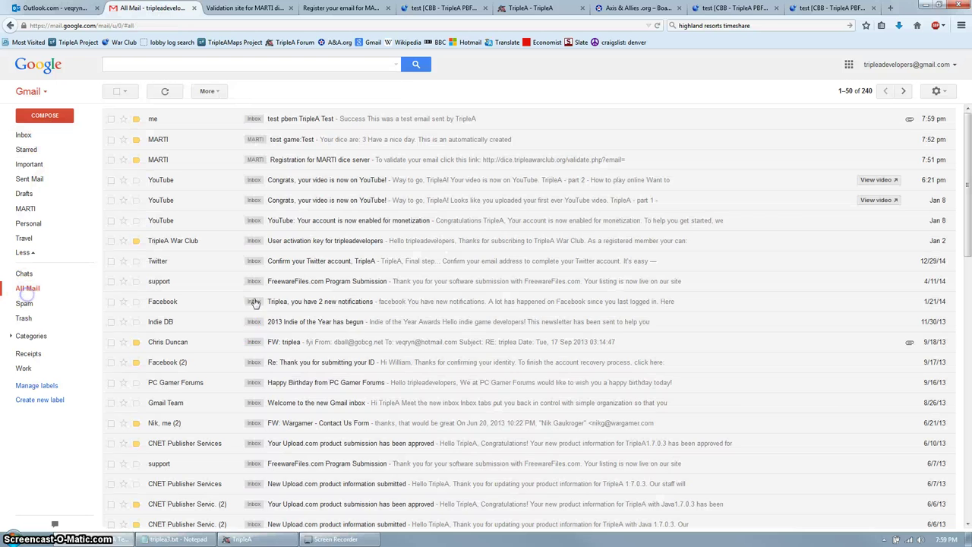
{"action": "left_click", "coordinate": [242, 539]}
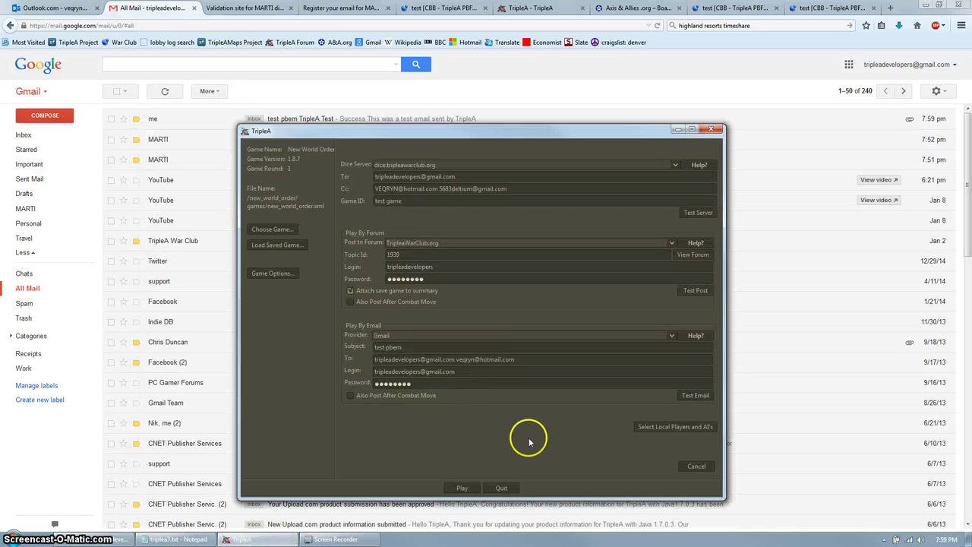
Launch New World Order with the chosen settings and overwrite the blah1.tsvg save file.
{"action": "left_click", "coordinate": [463, 490]}
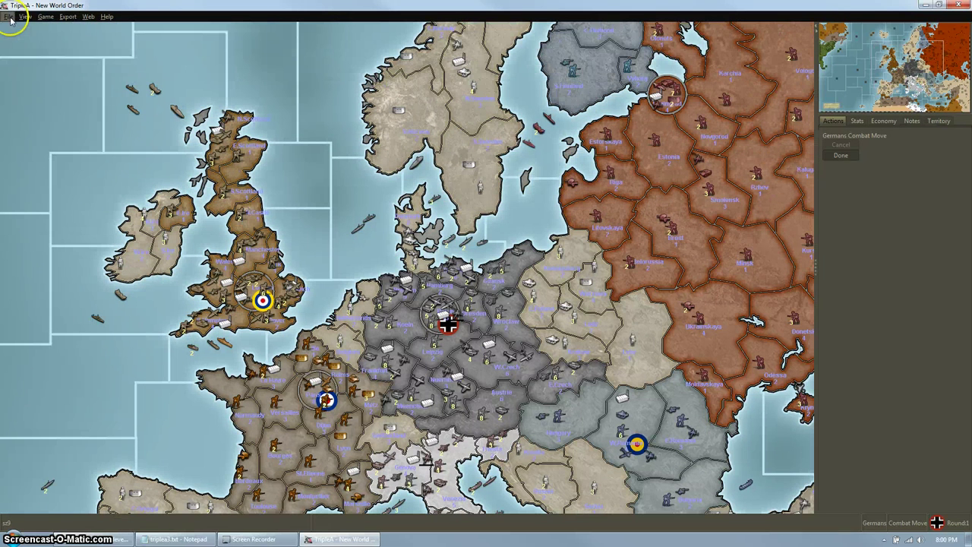
{"action": "left_click", "coordinate": [11, 16]}
{"action": "left_click", "coordinate": [22, 30]}
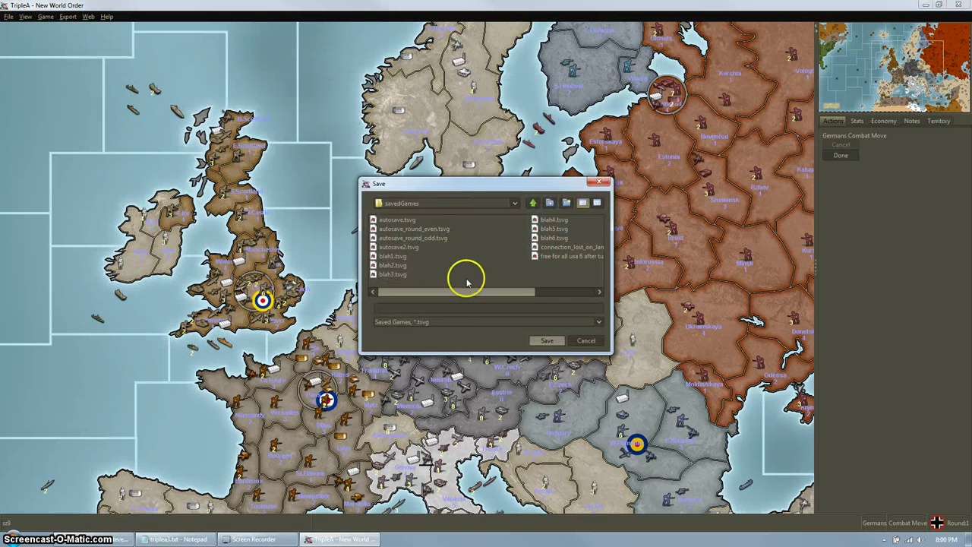
{"action": "left_click", "coordinate": [394, 256]}
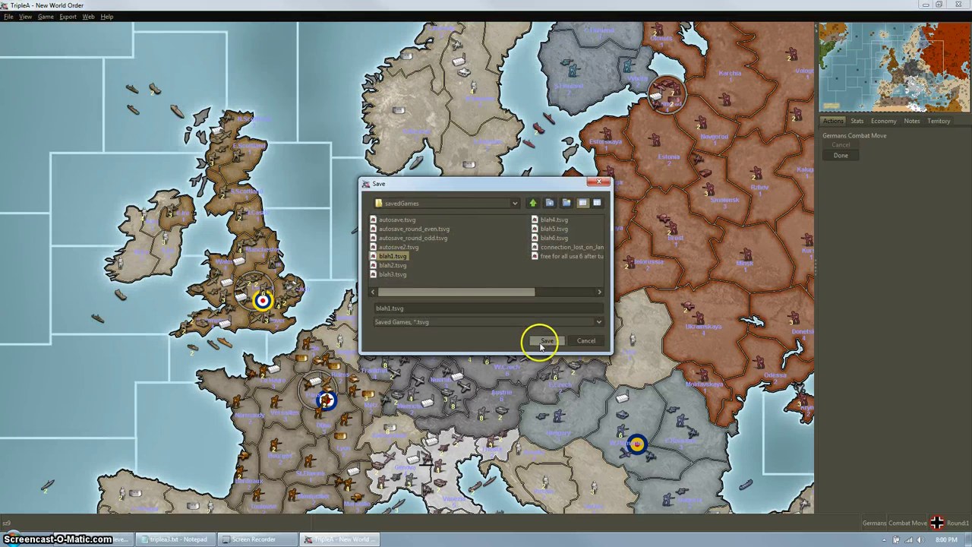
{"action": "left_click", "coordinate": [545, 341]}
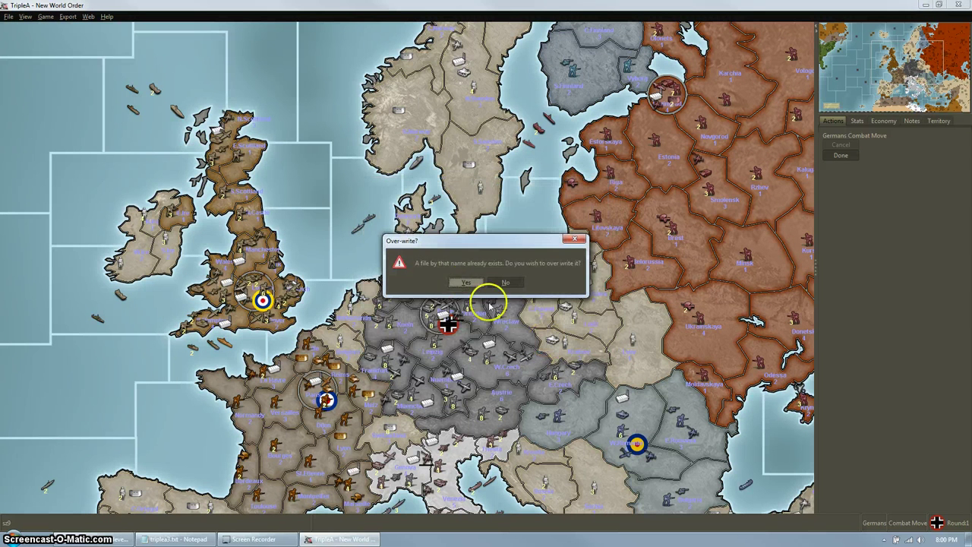
{"action": "left_click", "coordinate": [465, 282]}
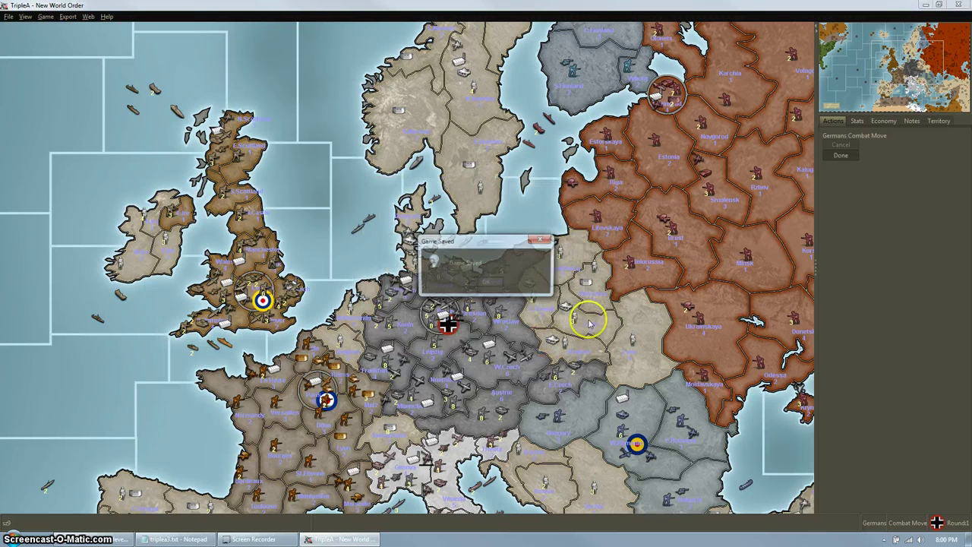
{"action": "left_click", "coordinate": [484, 281]}
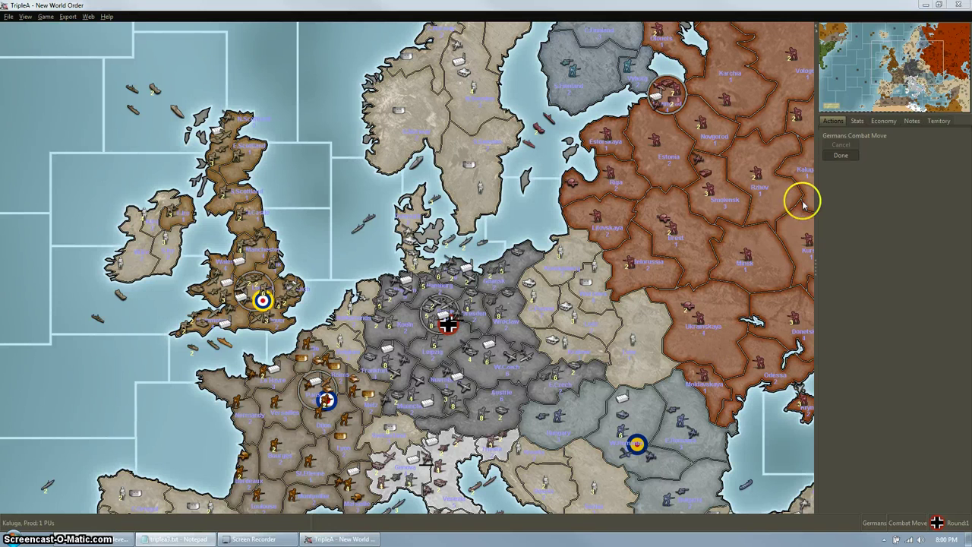
Move the Frankfurt and Muenchen units into Metz.
{"action": "left_click_drag", "start_coordinate": [568, 369], "coordinate": [562, 308]}
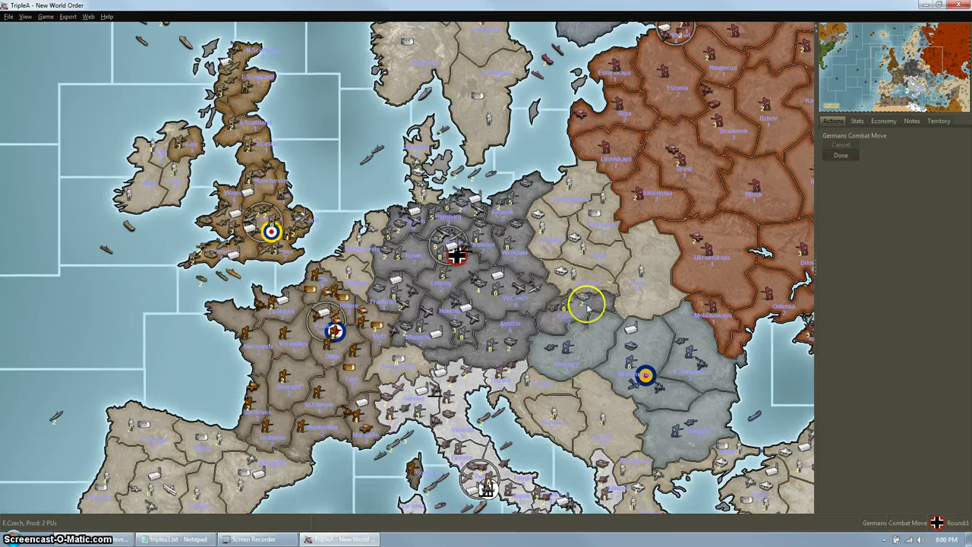
{"action": "scroll", "coordinate": [443, 324], "scroll_direction": "down", "scroll_amount": 1}
{"action": "scroll", "coordinate": [443, 325], "scroll_direction": "down", "scroll_amount": 1}
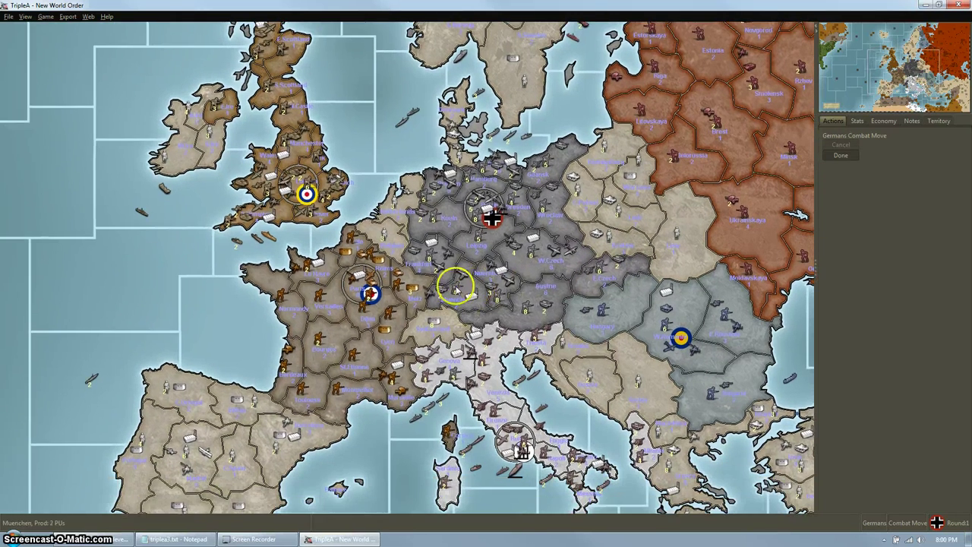
{"action": "left_click", "coordinate": [415, 279]}
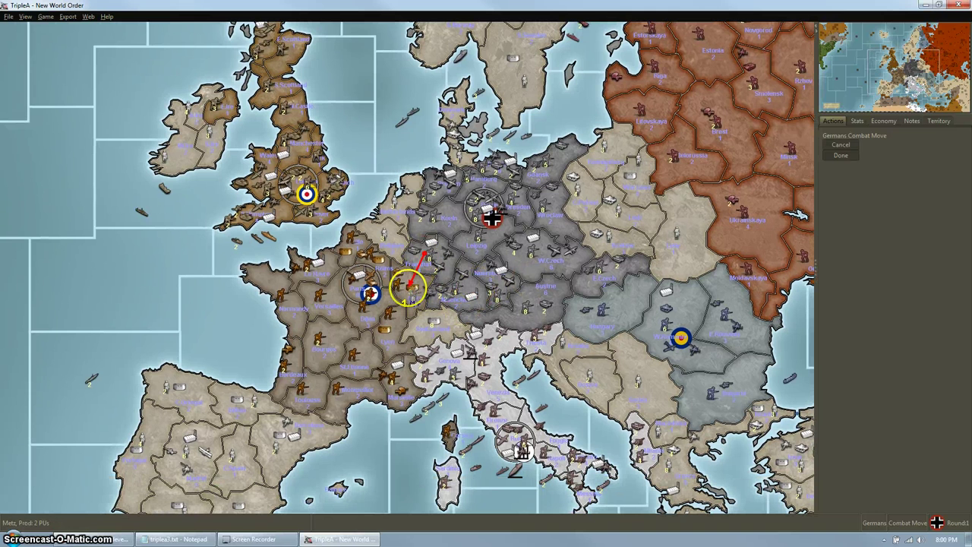
{"action": "left_click", "coordinate": [401, 288]}
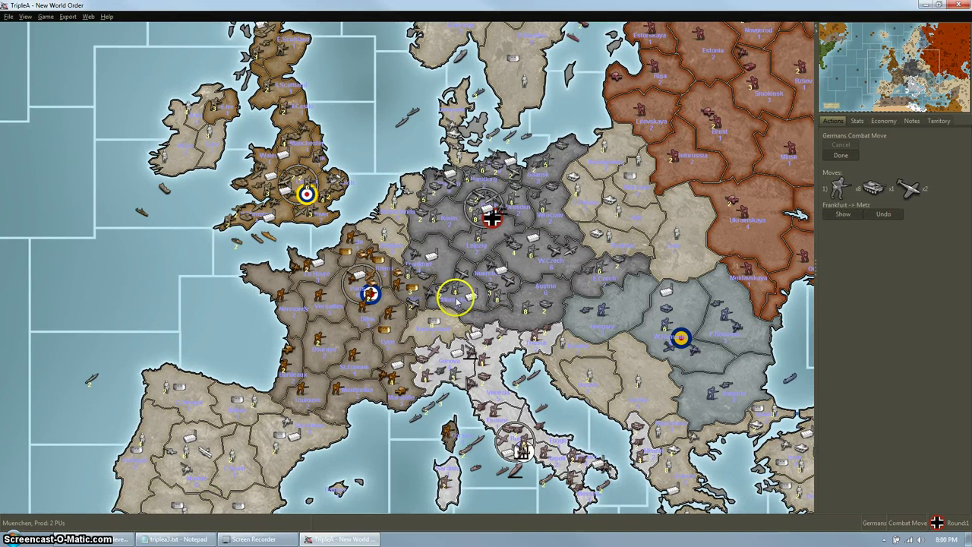
{"action": "left_click", "coordinate": [456, 298]}
{"action": "left_click", "coordinate": [412, 288]}
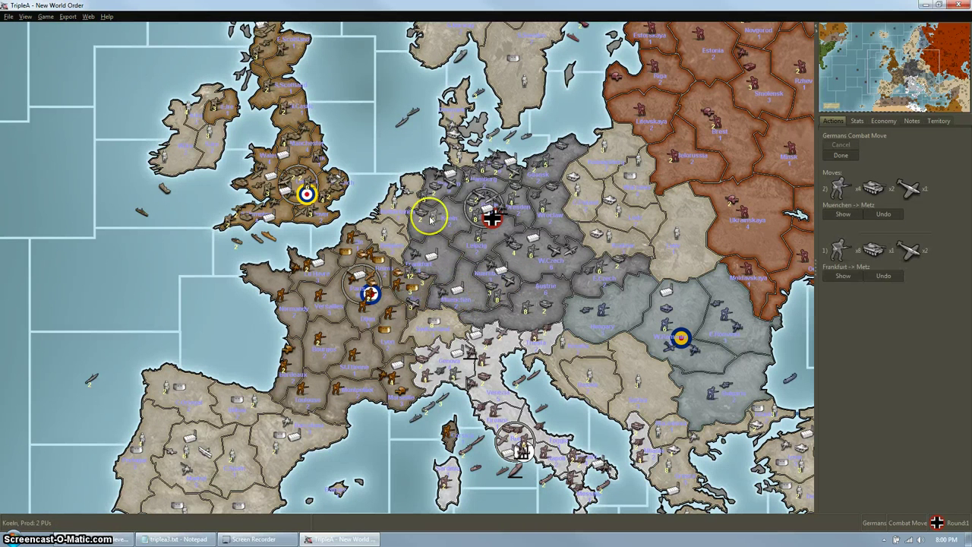
Send the Koeln and Nuernberg units into Metz as well.
{"action": "left_click", "coordinate": [429, 218]}
{"action": "left_click", "coordinate": [418, 289]}
{"action": "left_click", "coordinate": [496, 274]}
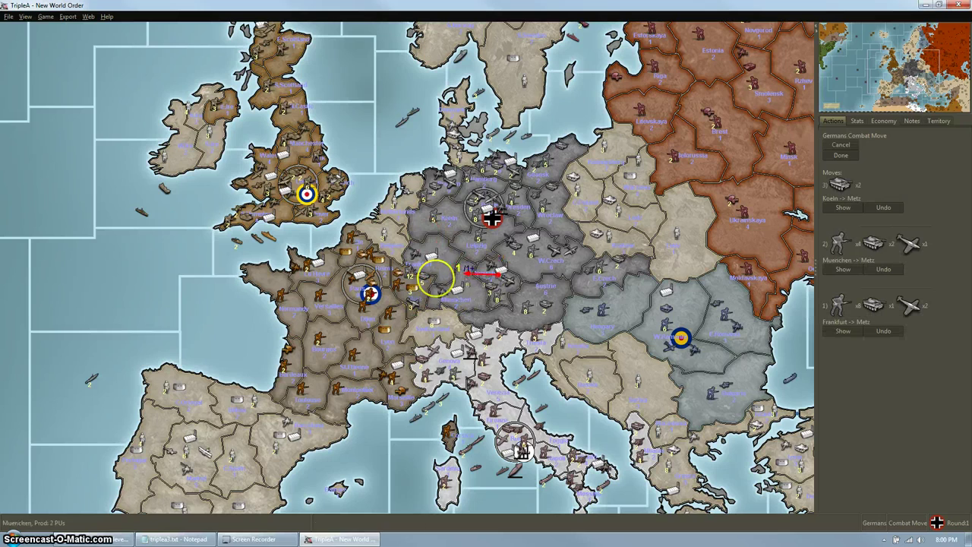
{"action": "left_click", "coordinate": [412, 288]}
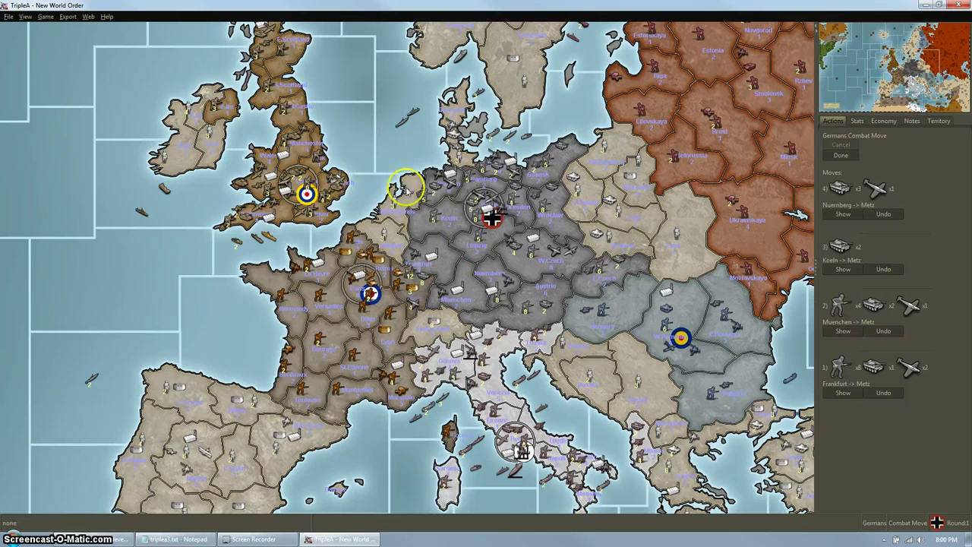
{"action": "left_click_drag", "start_coordinate": [405, 187], "coordinate": [550, 283]}
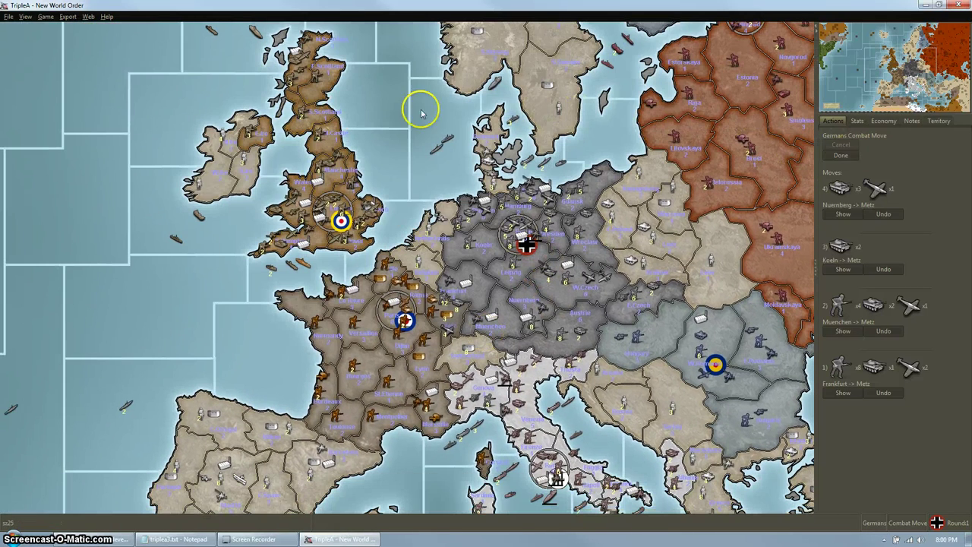
{"action": "left_click", "coordinate": [46, 16]}
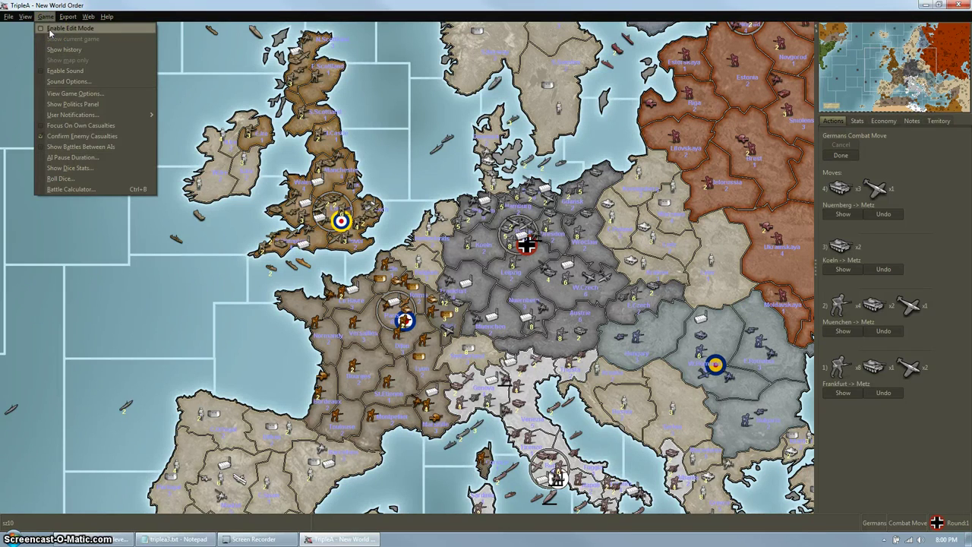
Enable edit mode and add one Russian bomber to Litovskaya.
{"action": "left_click", "coordinate": [50, 29]}
{"action": "left_click_drag", "start_coordinate": [610, 218], "coordinate": [536, 330]}
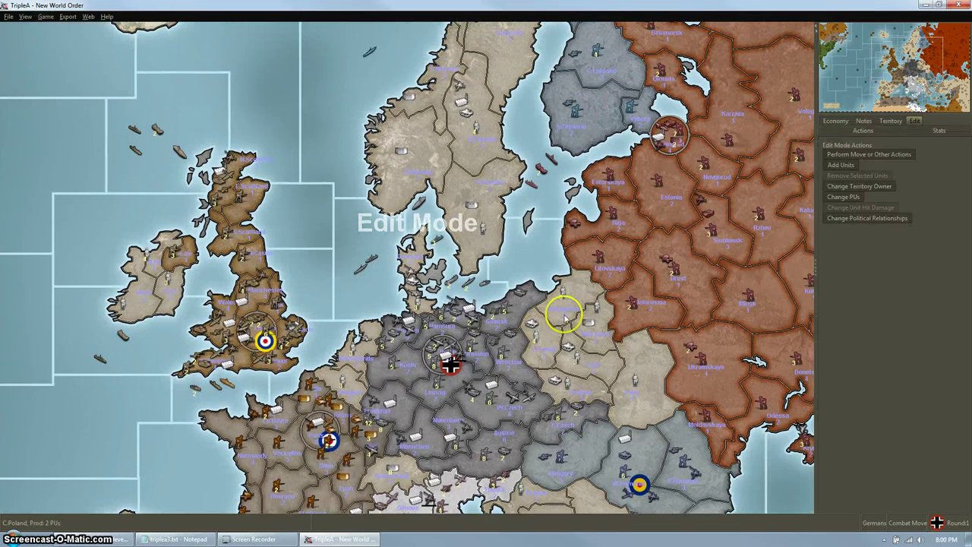
{"action": "left_click", "coordinate": [839, 165]}
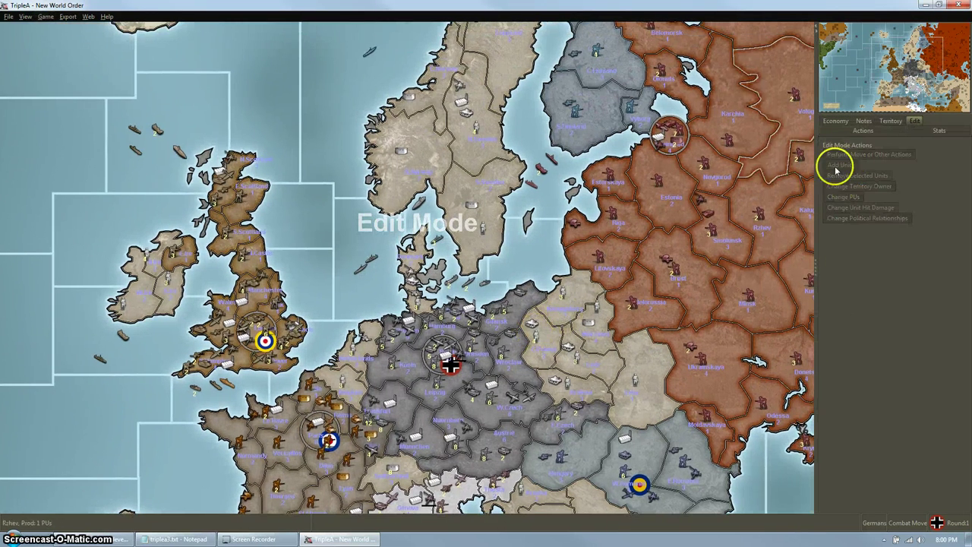
{"action": "left_click", "coordinate": [601, 254]}
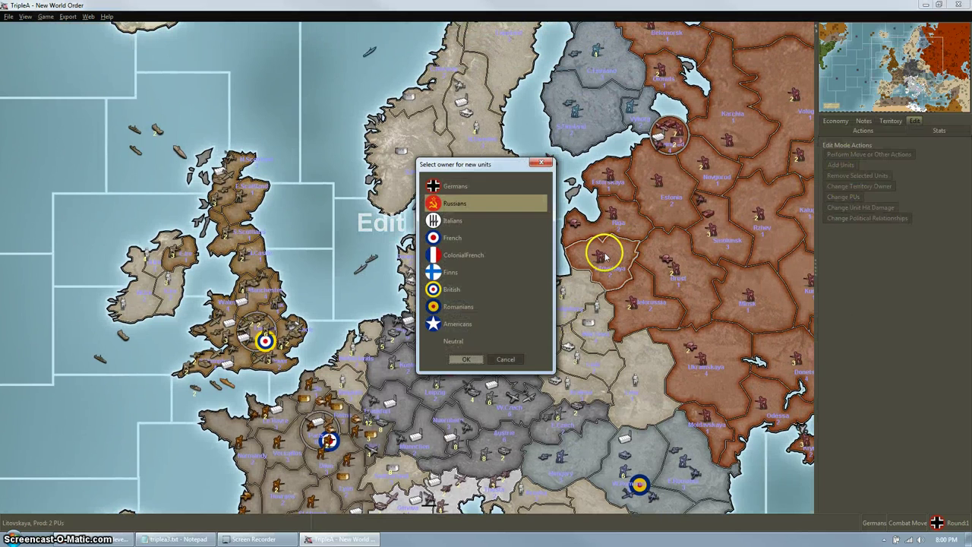
{"action": "left_click", "coordinate": [466, 358]}
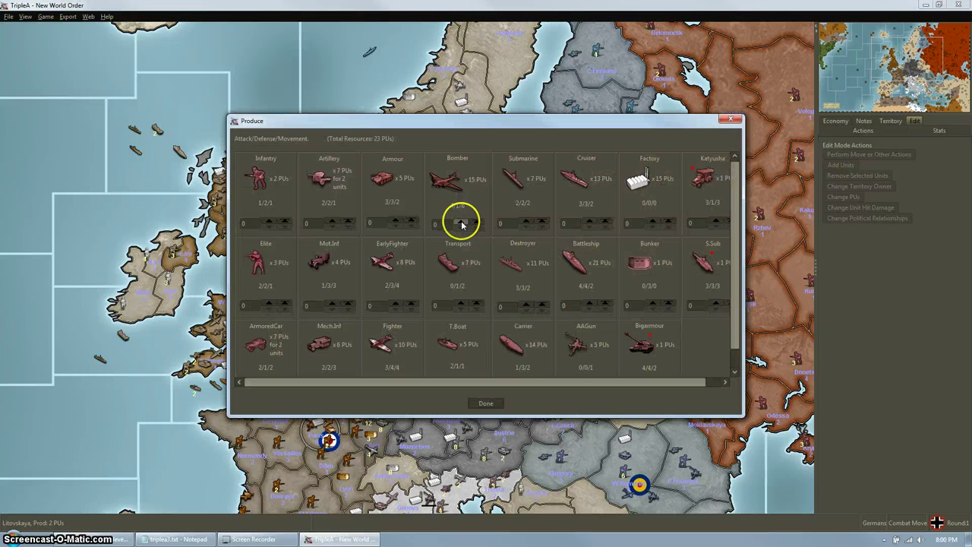
{"action": "left_click", "coordinate": [461, 222]}
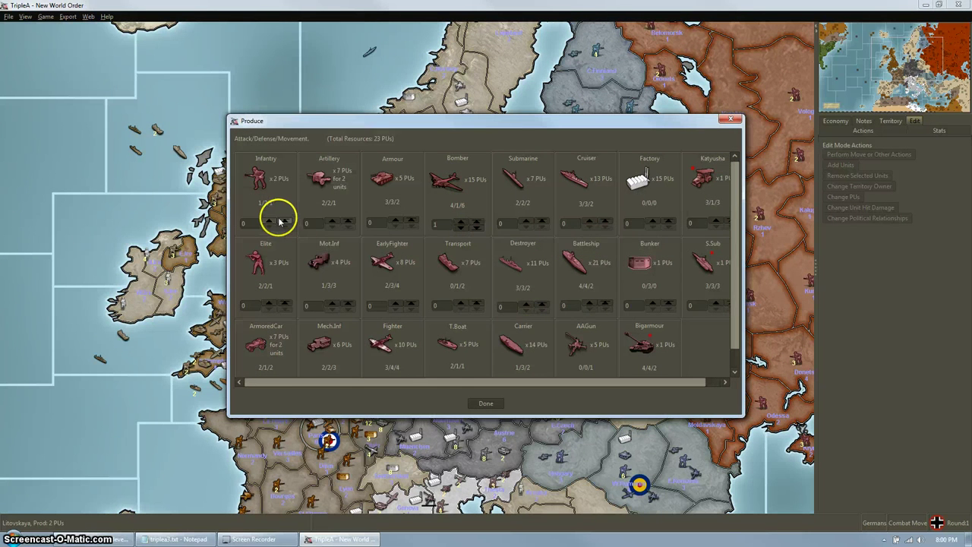
{"action": "left_click", "coordinate": [486, 402]}
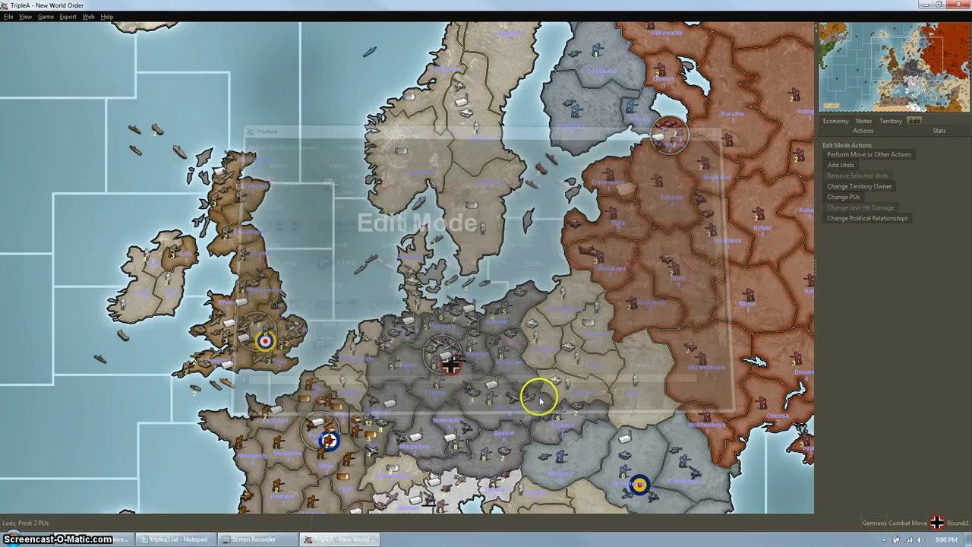
Turn edit mode off and bring Rostock and the Baltic coast into view.
{"action": "left_click", "coordinate": [45, 16]}
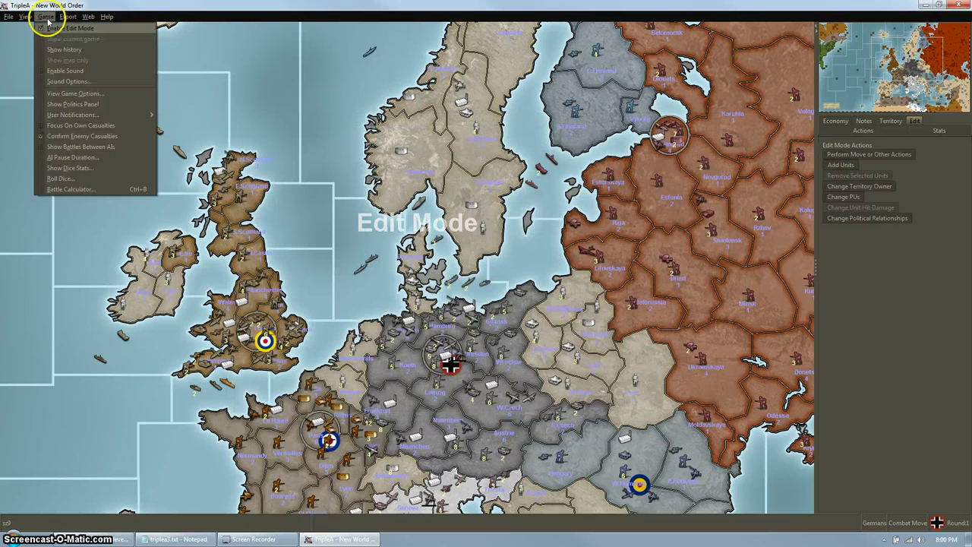
{"action": "left_click", "coordinate": [55, 30]}
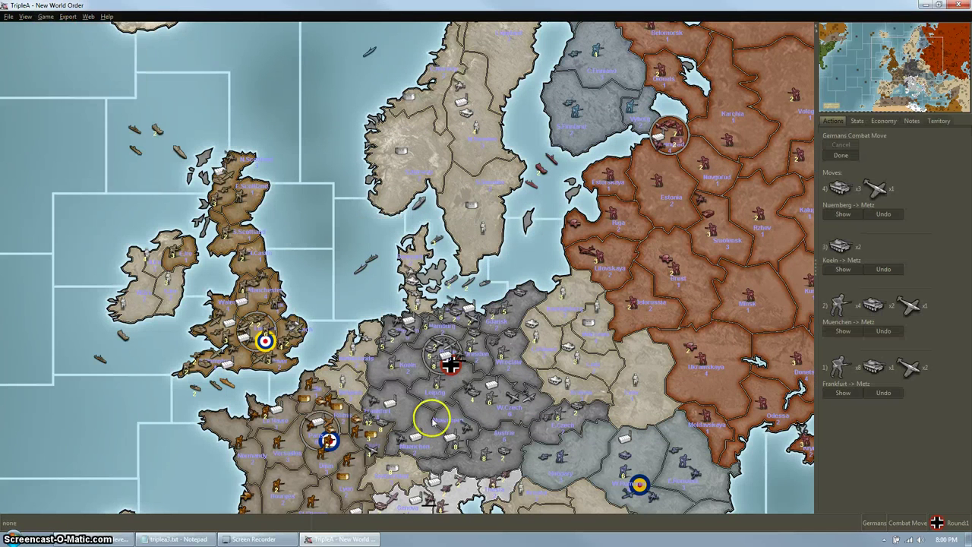
{"action": "left_click_drag", "start_coordinate": [430, 414], "coordinate": [521, 330]}
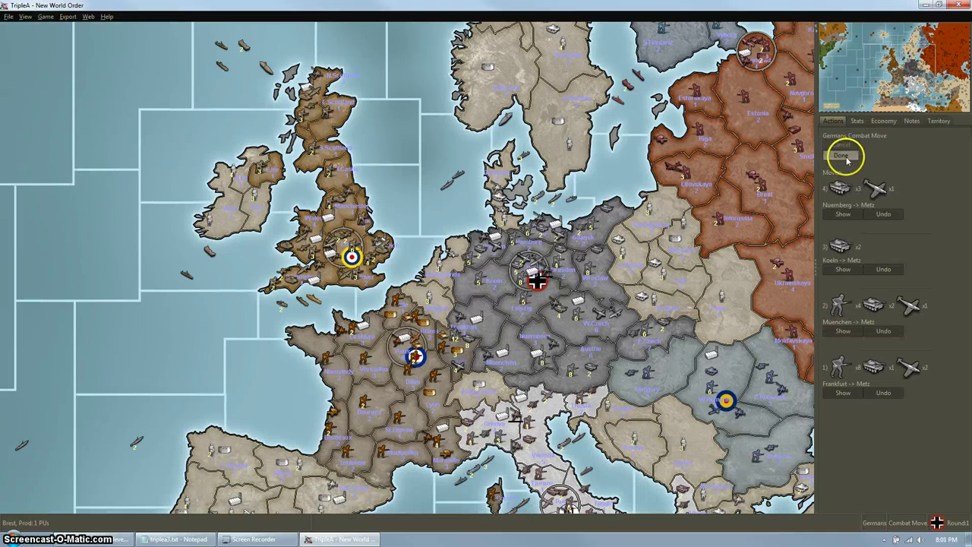
{"action": "left_click_drag", "start_coordinate": [681, 154], "coordinate": [612, 190]}
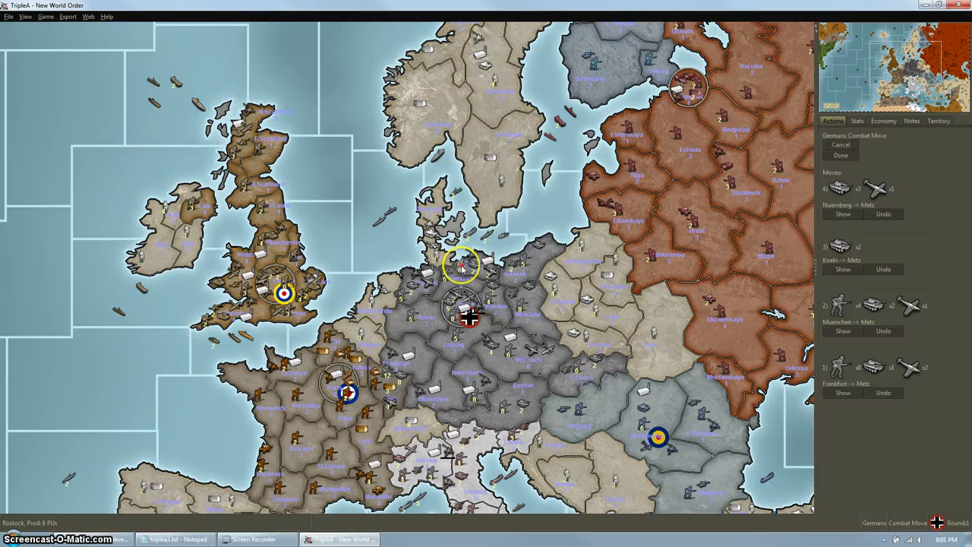
Ship the Rostock infantry and tanks through sea zones 26 and 27 into Litovskaya.
{"action": "left_click", "coordinate": [469, 265]}
{"action": "left_click", "coordinate": [485, 227]}
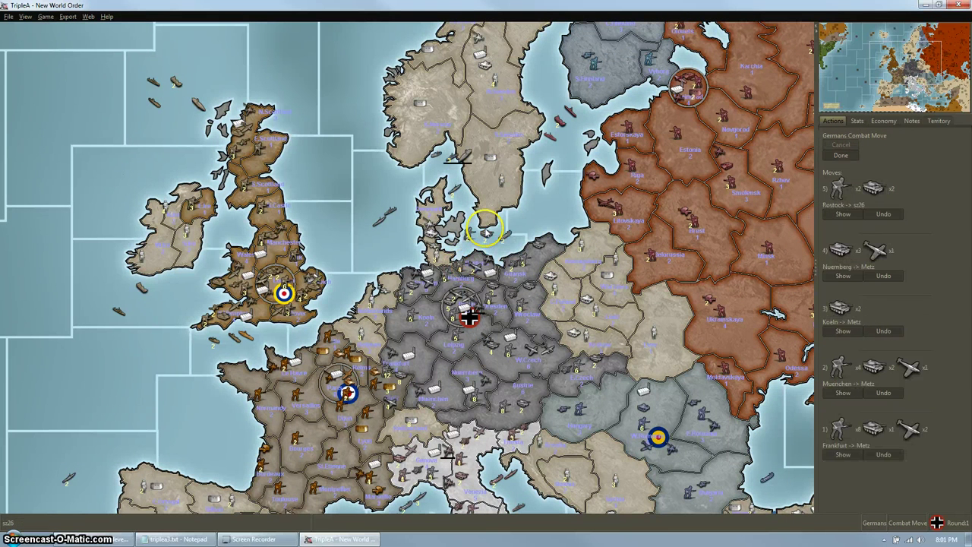
{"action": "left_click", "coordinate": [495, 246]}
{"action": "left_click", "coordinate": [536, 218]}
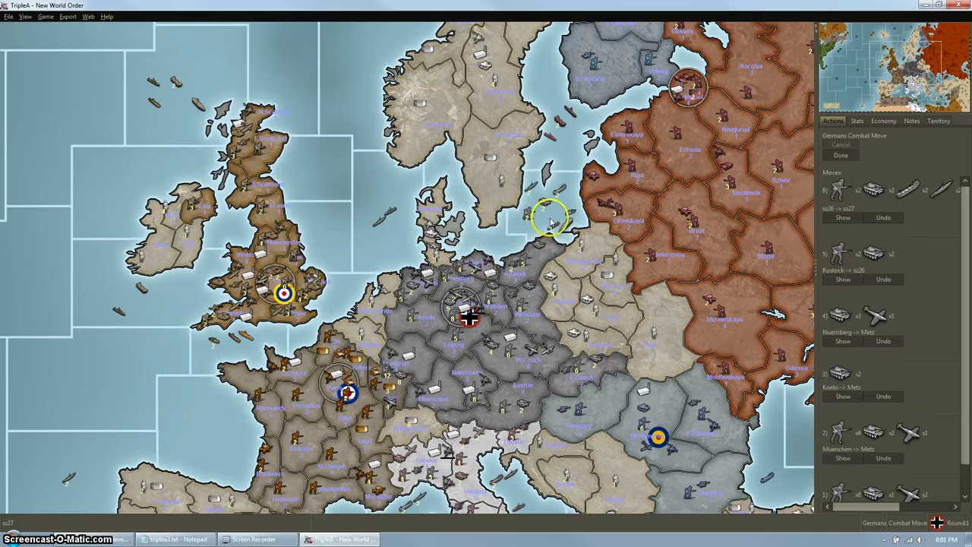
{"action": "left_click", "coordinate": [546, 217]}
{"action": "left_click", "coordinate": [607, 207]}
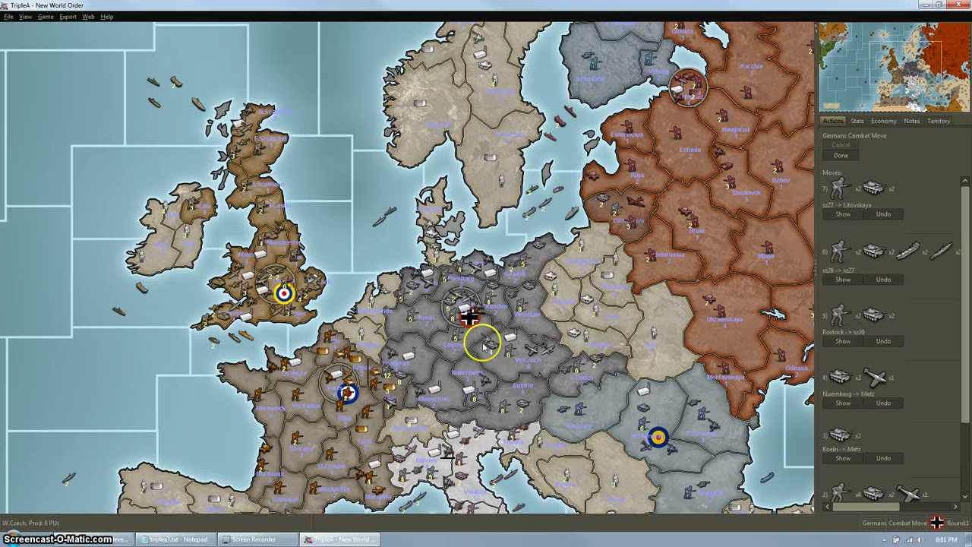
{"action": "left_click_drag", "start_coordinate": [481, 342], "coordinate": [509, 300]}
End combat moves without purchasing, accept bombardment in sea zone 27, and centre on both battles.
{"action": "left_click", "coordinate": [840, 155]}
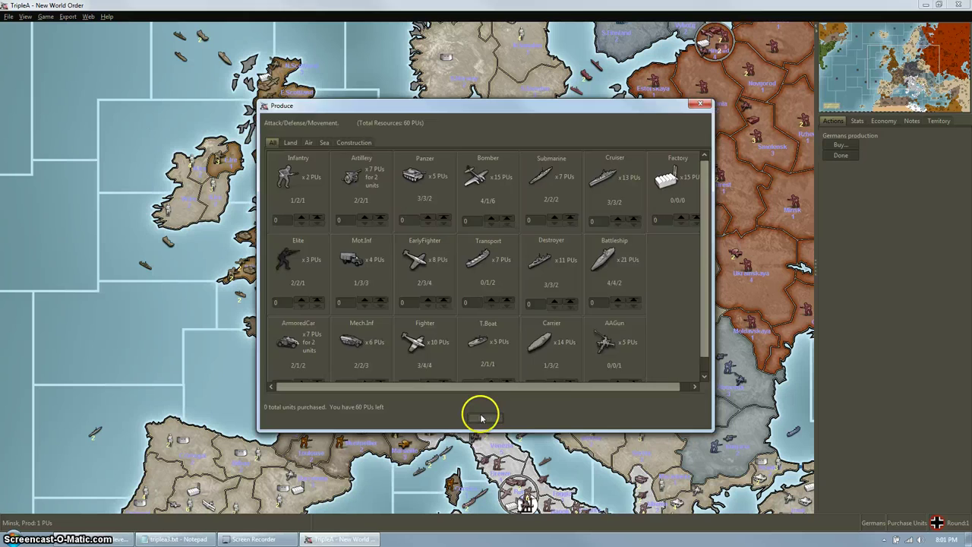
{"action": "left_click", "coordinate": [484, 417]}
{"action": "left_click", "coordinate": [840, 155]}
{"action": "left_click", "coordinate": [475, 277]}
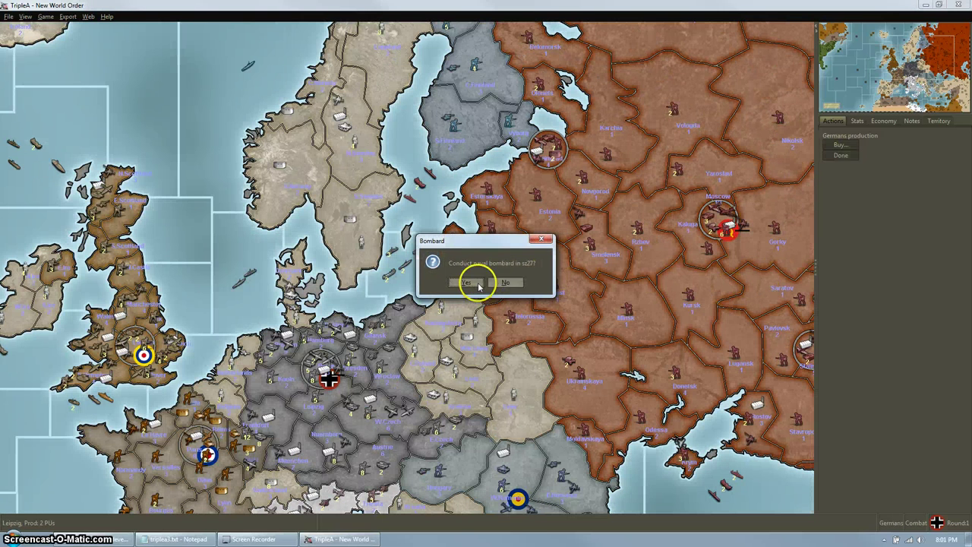
{"action": "left_click", "coordinate": [477, 284]}
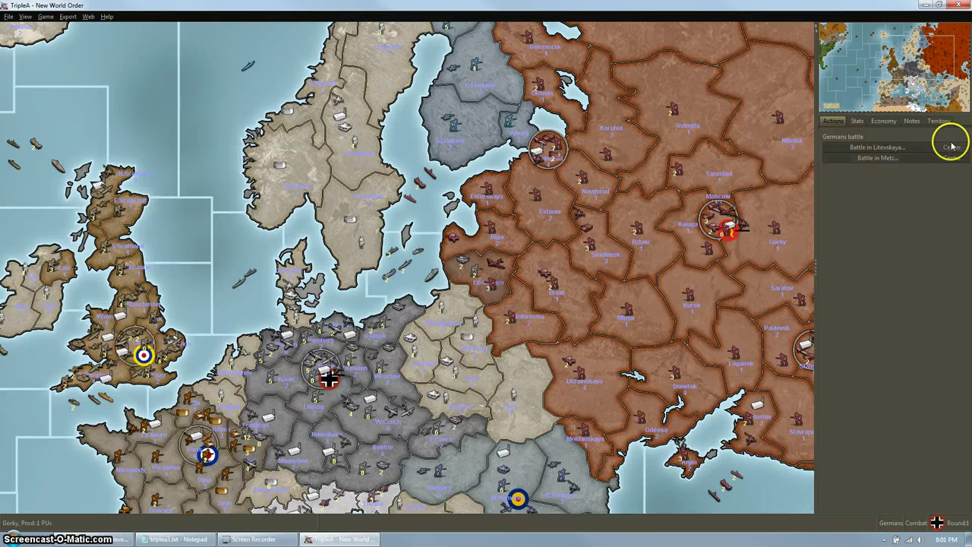
{"action": "left_click", "coordinate": [952, 146]}
{"action": "left_click_drag", "start_coordinate": [397, 341], "coordinate": [516, 304]}
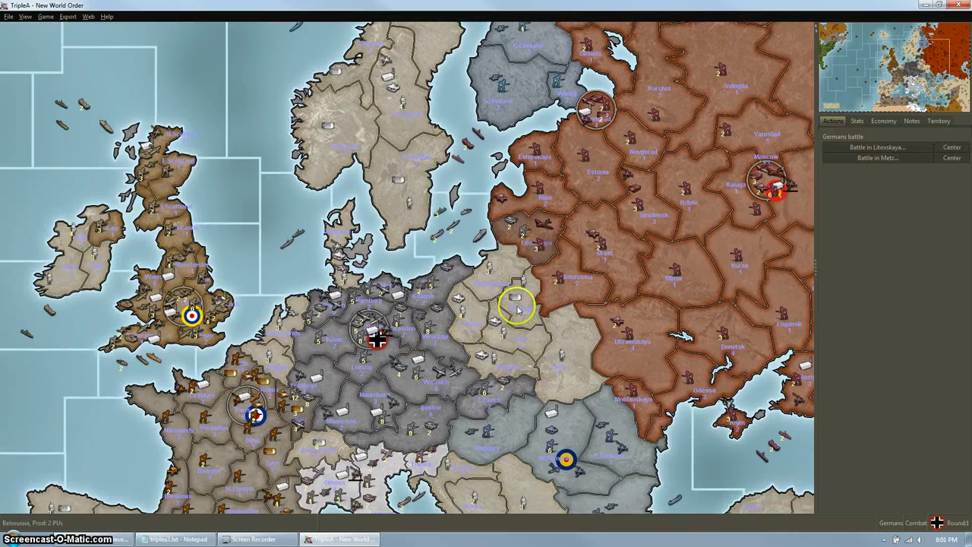
{"action": "left_click", "coordinate": [947, 157]}
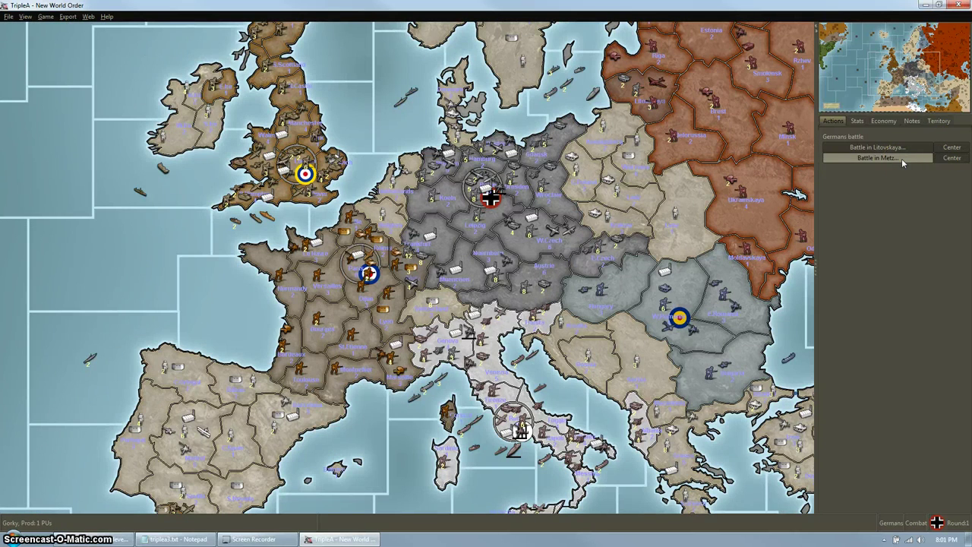
Fight the Metz battle, removing all 7 French units and 2 German infantry, Germans remaining.
{"action": "left_click", "coordinate": [901, 158]}
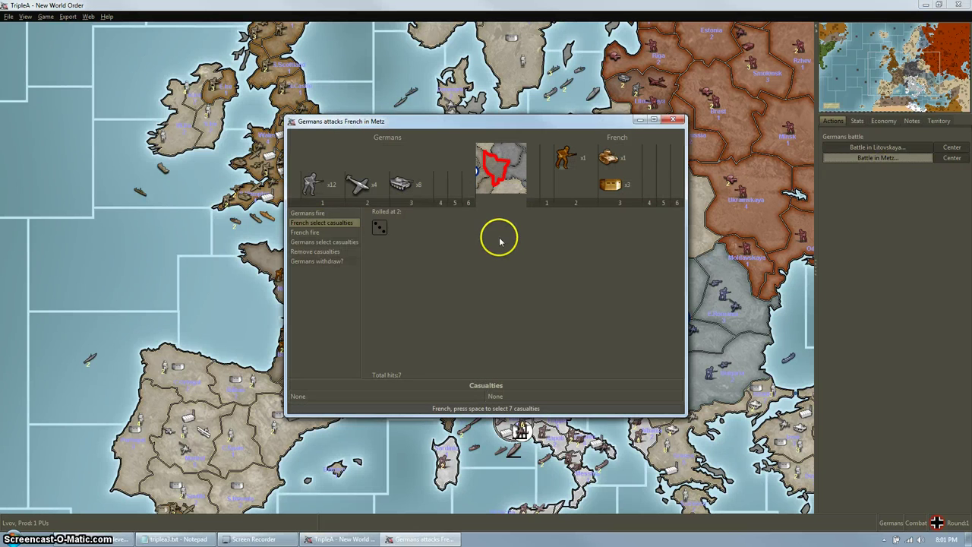
{"action": "left_click", "coordinate": [494, 408]}
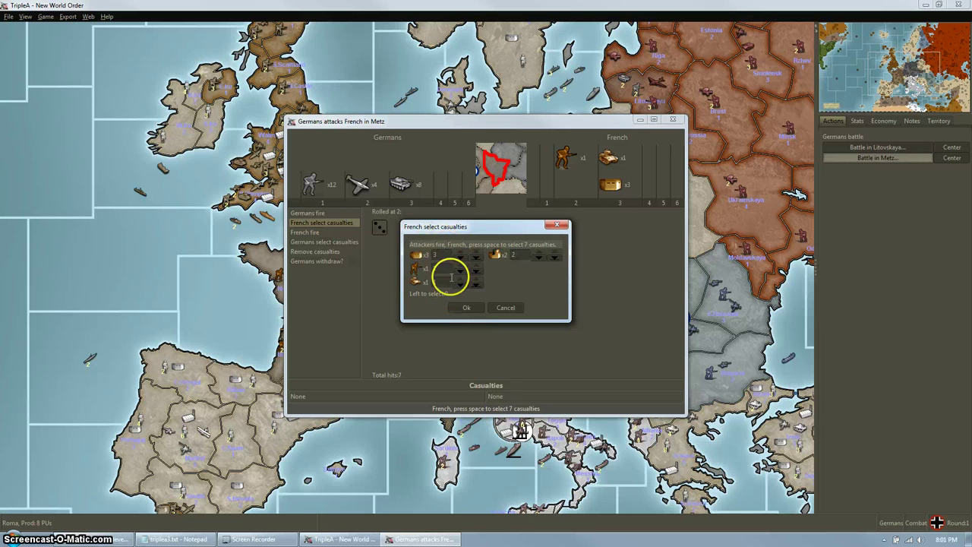
{"action": "left_click", "coordinate": [466, 307]}
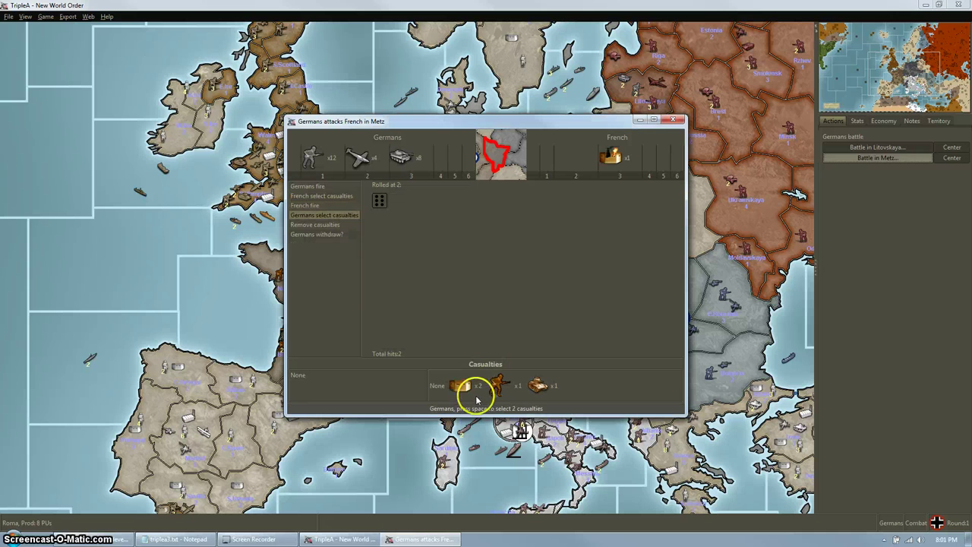
{"action": "left_click", "coordinate": [463, 304]}
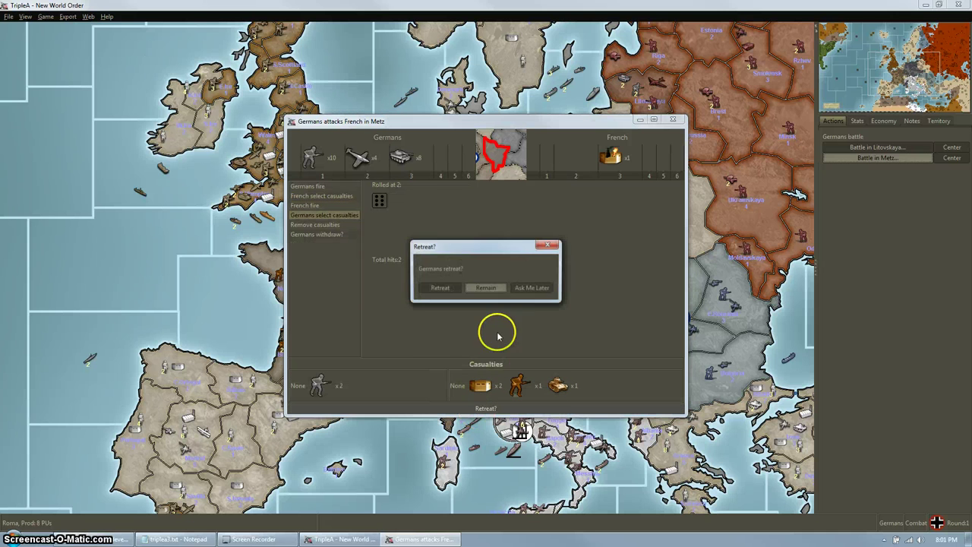
{"action": "left_click", "coordinate": [482, 288]}
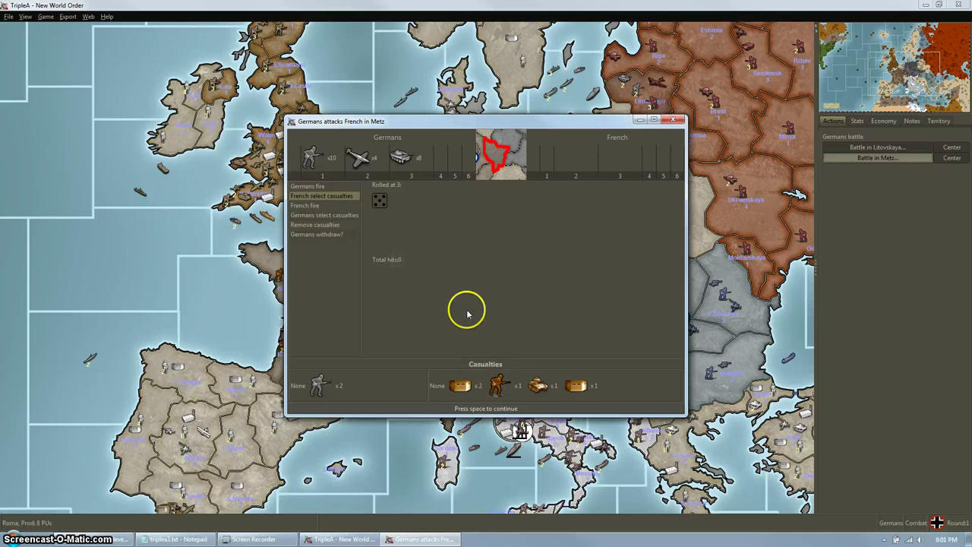
{"action": "left_click", "coordinate": [491, 399]}
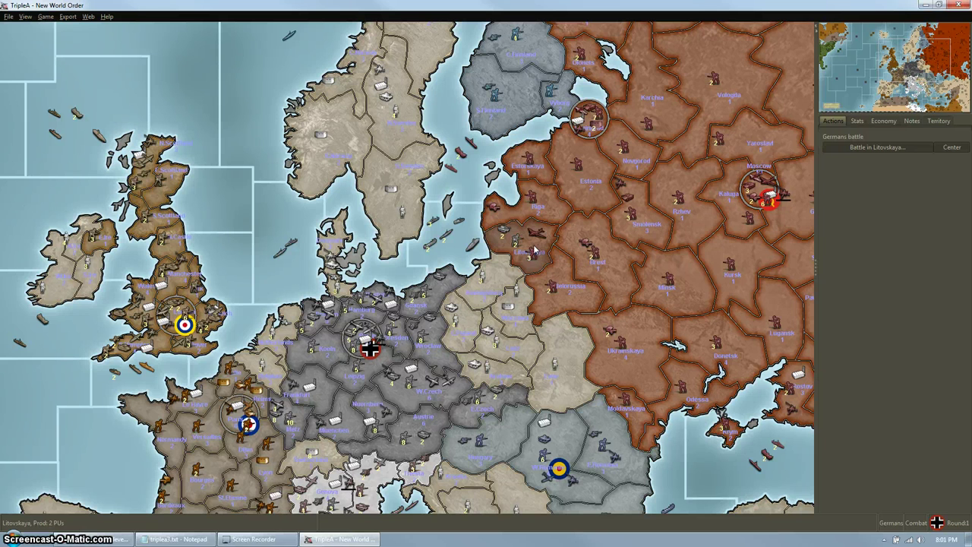
Open the Litovskaya battle past bombardment and cancel the Russian casualty selection for now.
{"action": "left_click", "coordinate": [858, 147]}
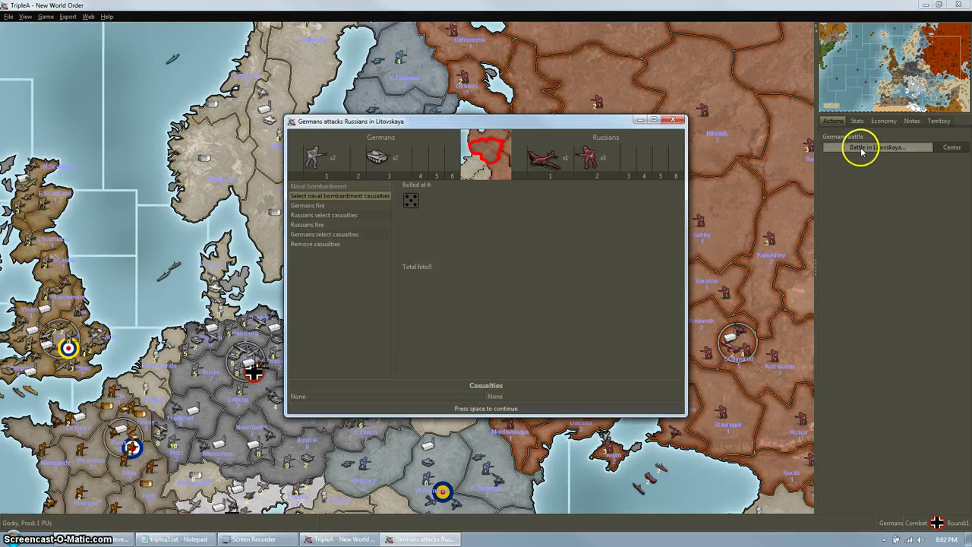
{"action": "left_click", "coordinate": [481, 410]}
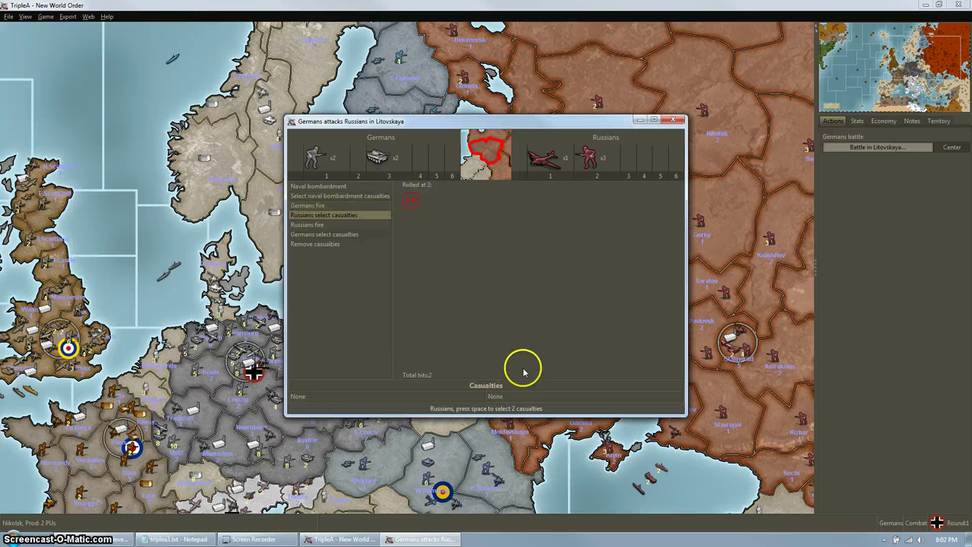
{"action": "left_click", "coordinate": [514, 408]}
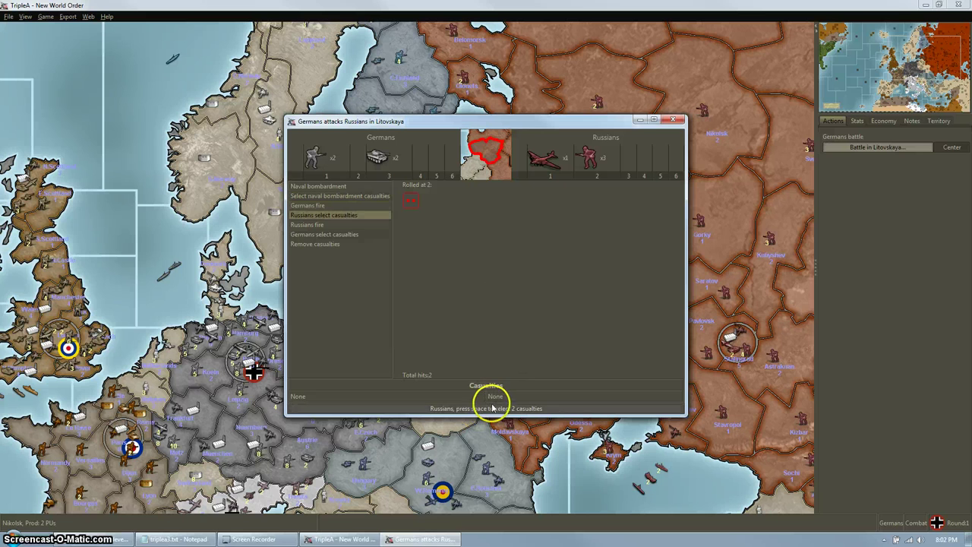
{"action": "left_click", "coordinate": [493, 407]}
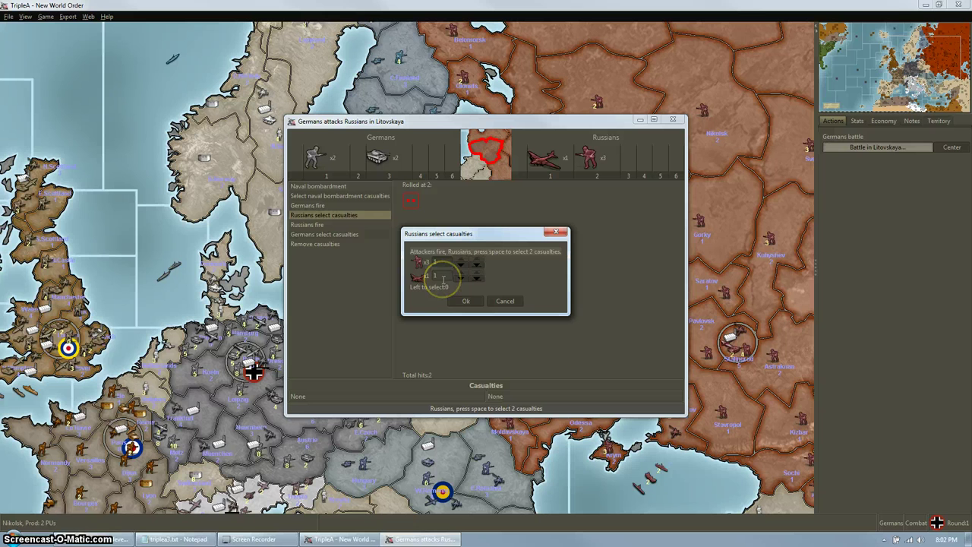
{"action": "left_click", "coordinate": [461, 276]}
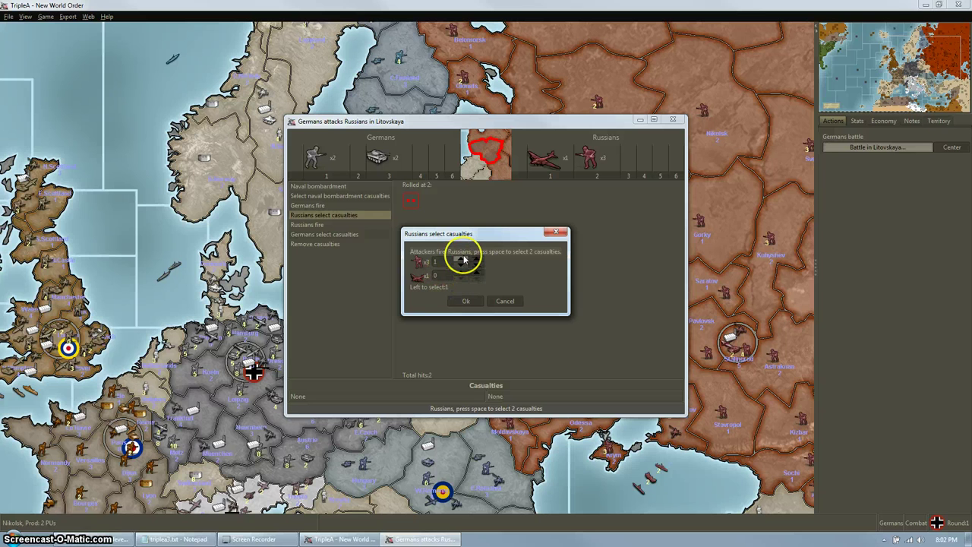
{"action": "left_click", "coordinate": [505, 301]}
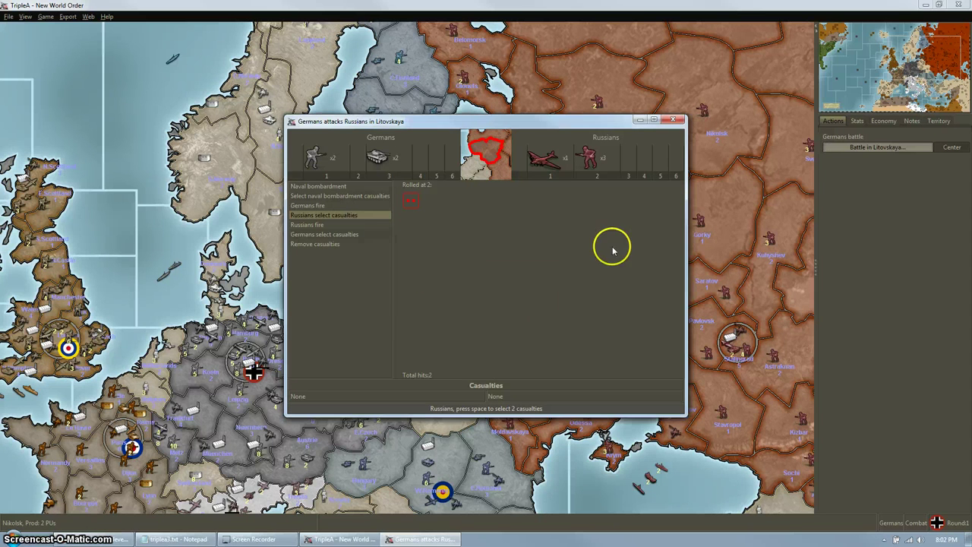
{"action": "left_click", "coordinate": [10, 18]}
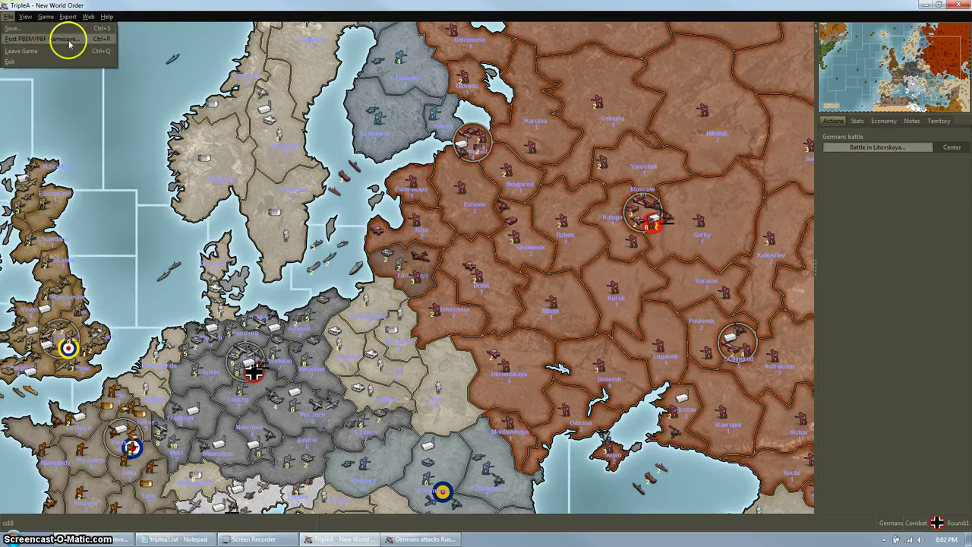
Post a manual PBEM/PBF gamesave of the German round 1 combat.
{"action": "left_click", "coordinate": [27, 40]}
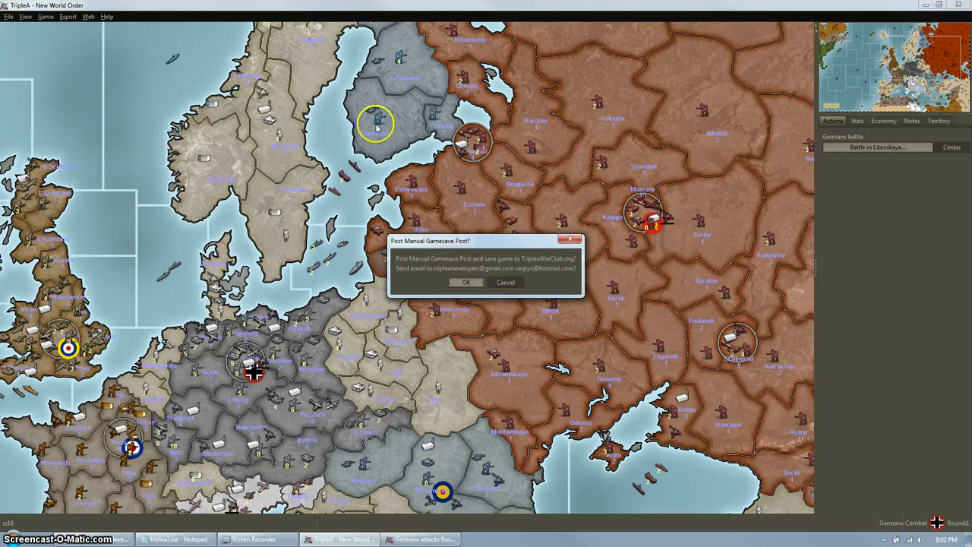
{"action": "left_click", "coordinate": [466, 282]}
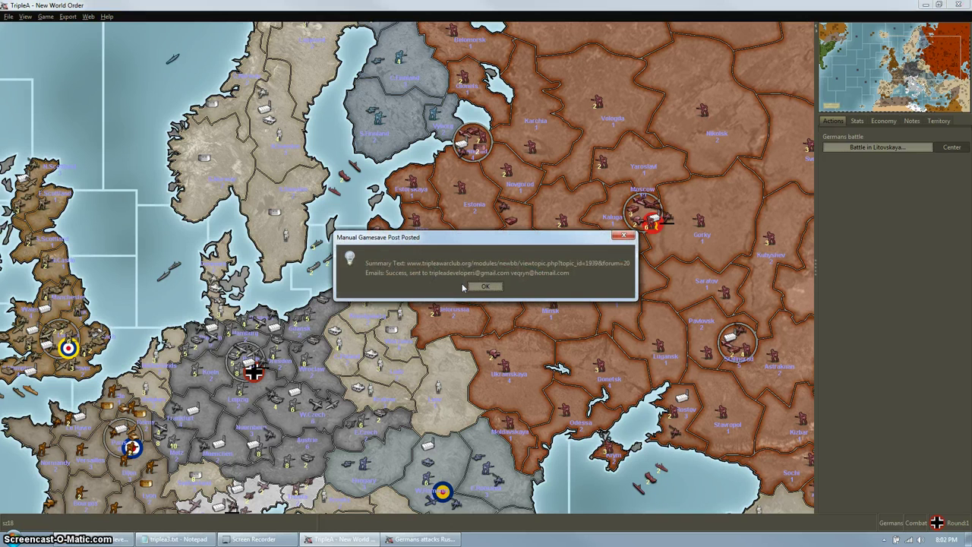
{"action": "left_click", "coordinate": [485, 287]}
Reload the forum thread and reply 'take the bomber and 1 infantry casualty'.
{"action": "left_click", "coordinate": [135, 535]}
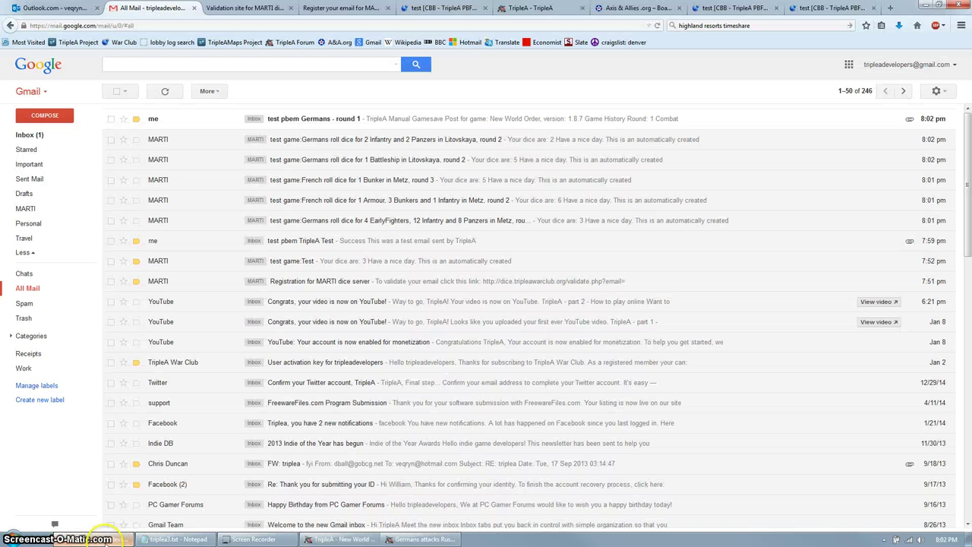
{"action": "left_click", "coordinate": [447, 9]}
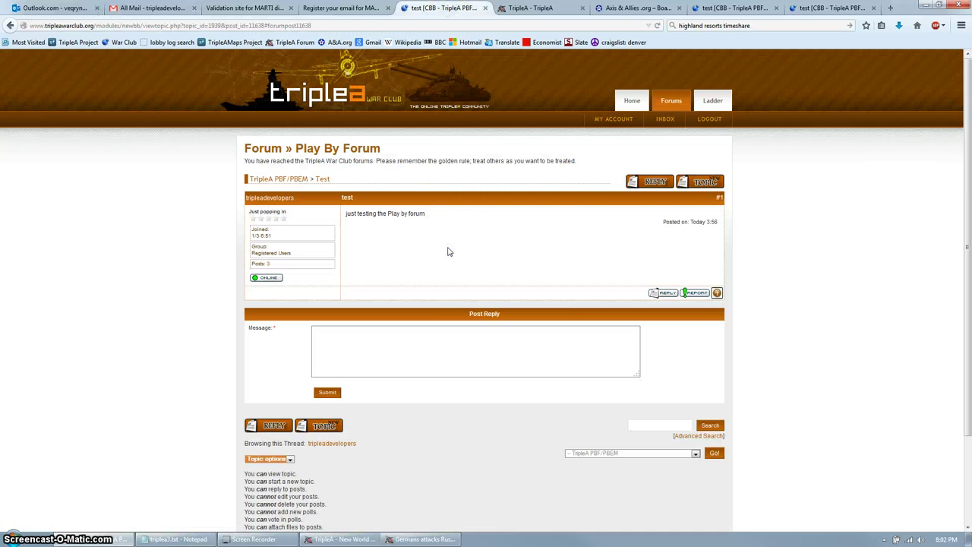
{"action": "key", "text": "F5"}
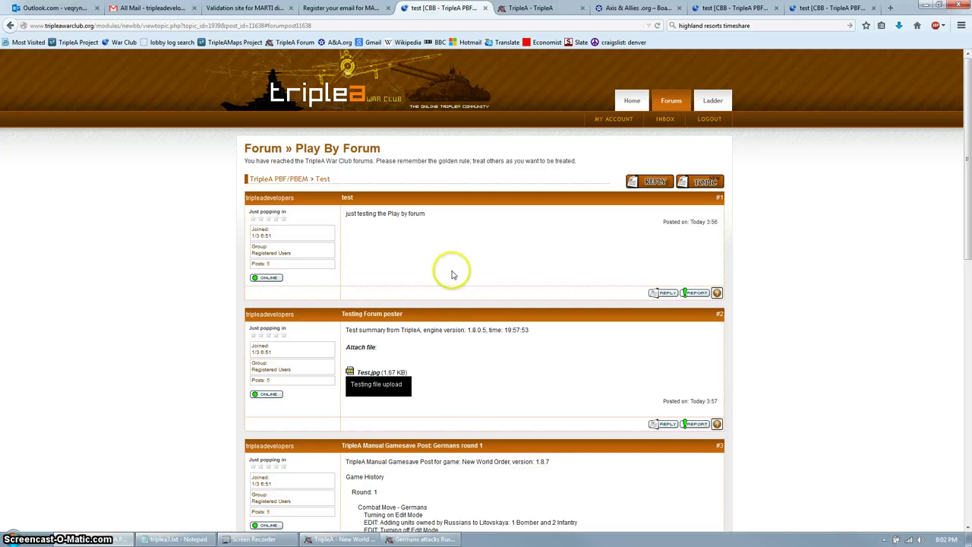
{"action": "scroll", "coordinate": [451, 274], "scroll_direction": "down", "scroll_amount": 5}
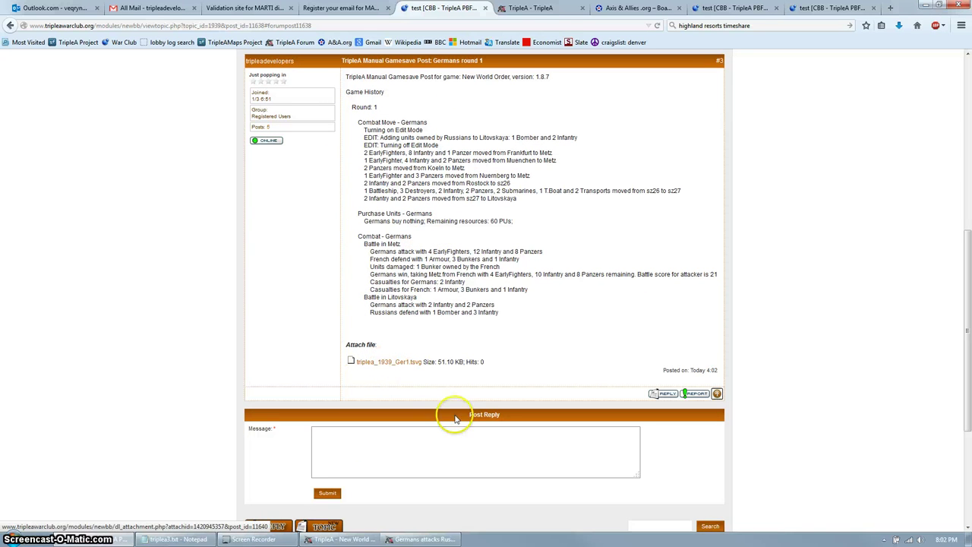
{"action": "left_click", "coordinate": [446, 438]}
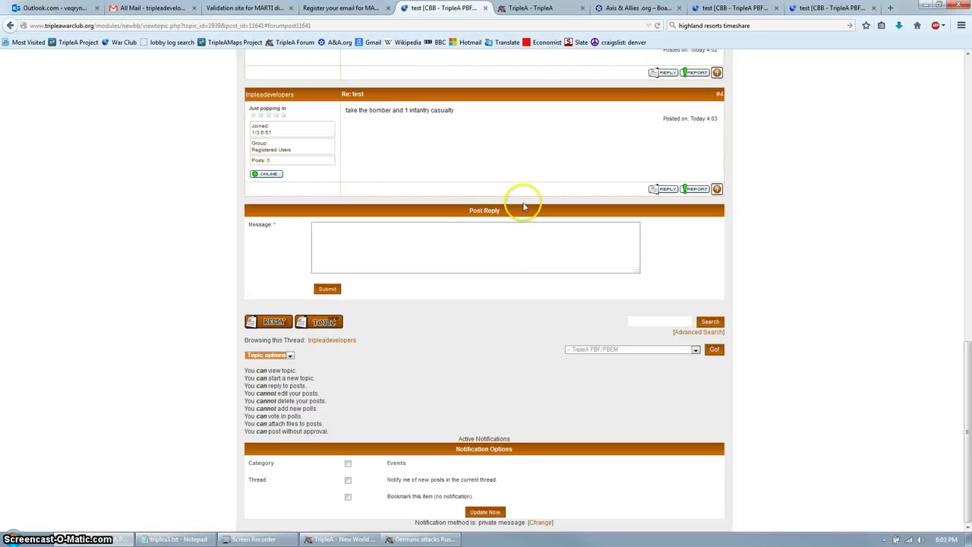
{"action": "scroll", "coordinate": [521, 205], "scroll_direction": "up", "scroll_amount": 5}
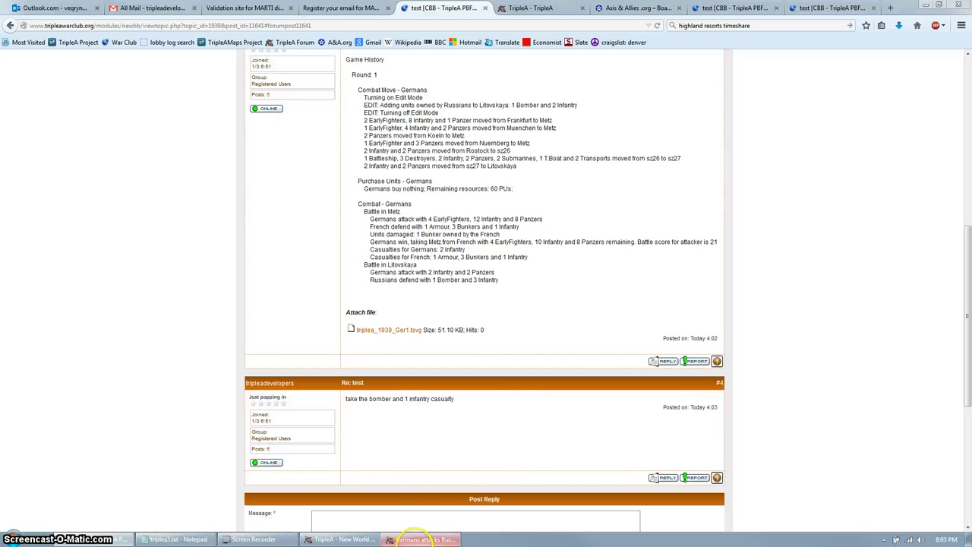
{"action": "left_click", "coordinate": [422, 538]}
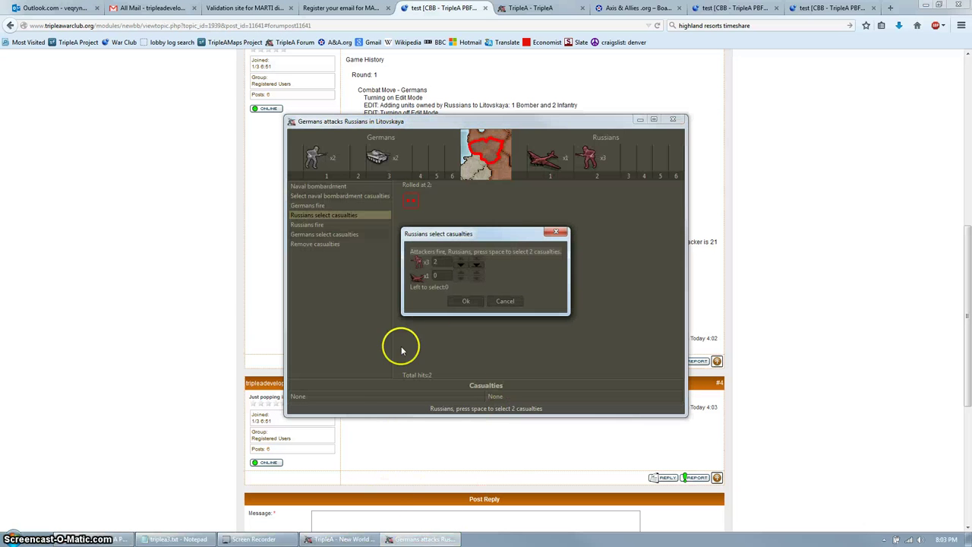
Take the bomber and 1 infantry as Russian losses, one German infantry, and finish Litovskaya.
{"action": "left_click", "coordinate": [465, 301]}
{"action": "left_click", "coordinate": [338, 538]}
{"action": "left_click", "coordinate": [394, 538]}
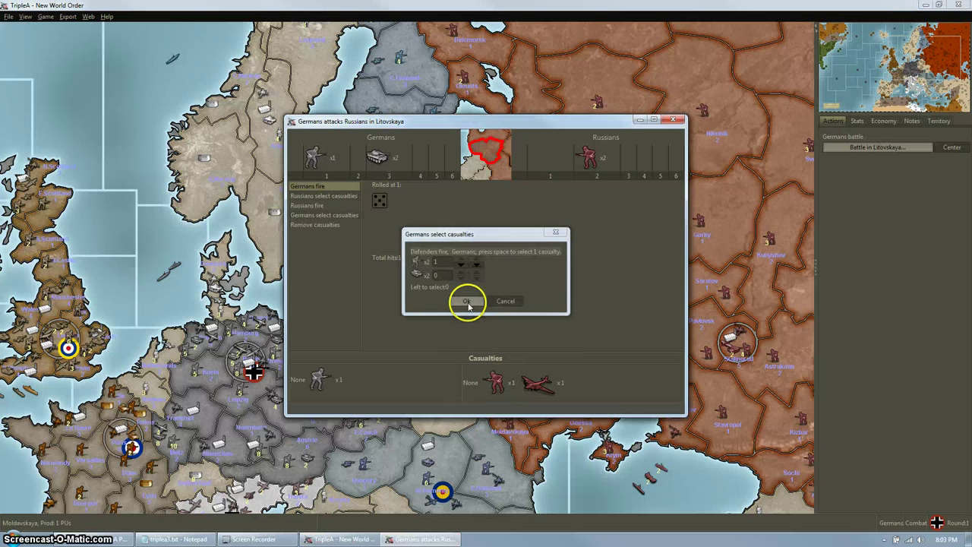
{"action": "left_click", "coordinate": [466, 300]}
{"action": "left_click", "coordinate": [489, 408]}
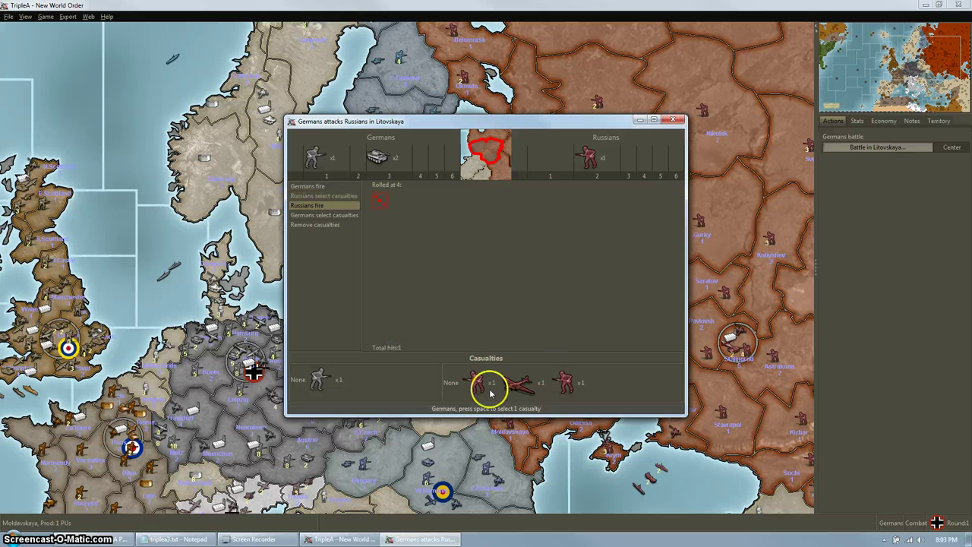
{"action": "left_click", "coordinate": [461, 299]}
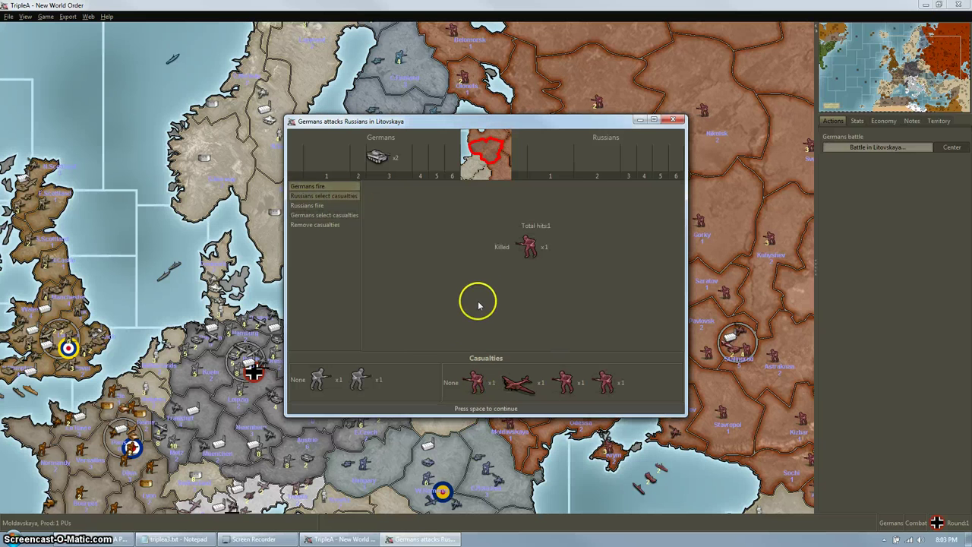
{"action": "left_click", "coordinate": [482, 408]}
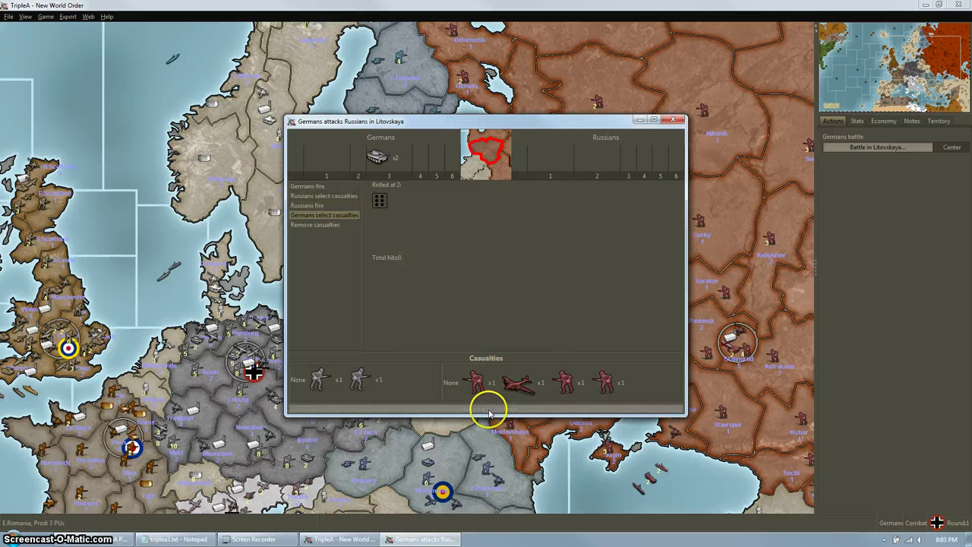
Close the battle and end the non-combat move and placement phases without changes.
{"action": "left_click", "coordinate": [495, 410]}
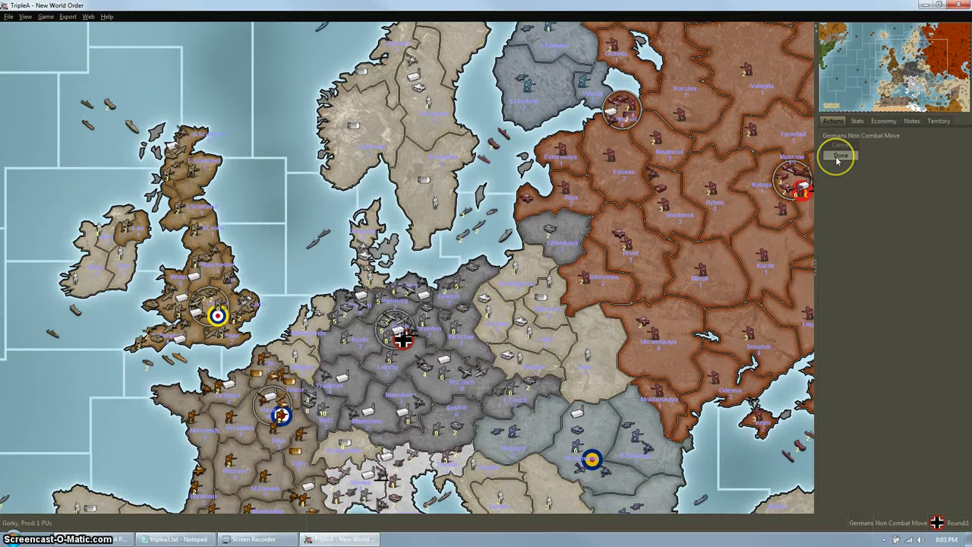
{"action": "left_click", "coordinate": [838, 156]}
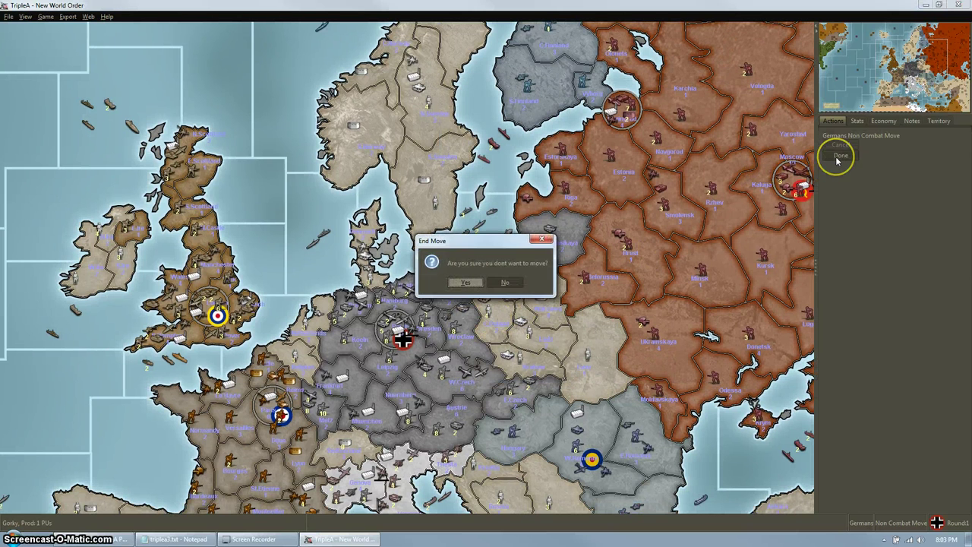
{"action": "left_click", "coordinate": [535, 278]}
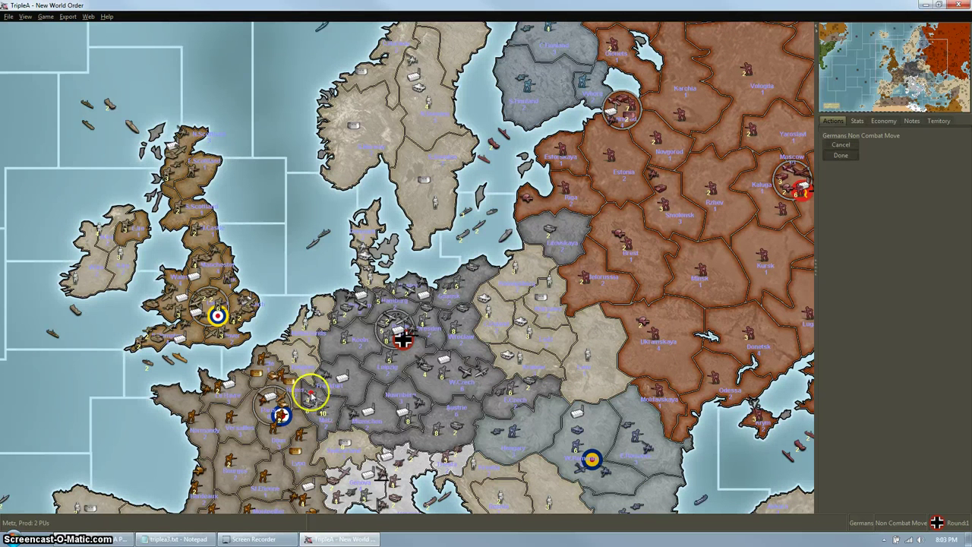
{"action": "left_click", "coordinate": [845, 151]}
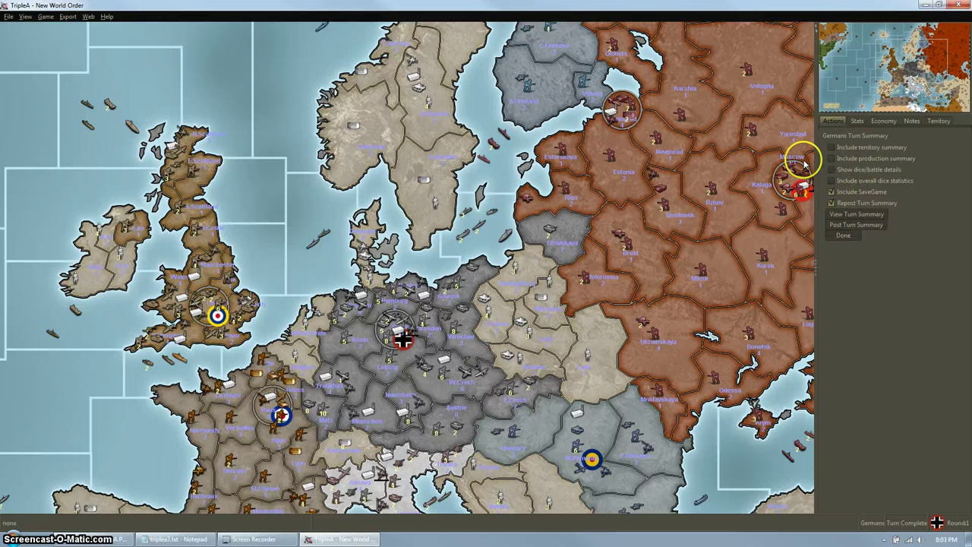
Post the German round 1 turn summary with savegame to the forum.
{"action": "left_click", "coordinate": [873, 224]}
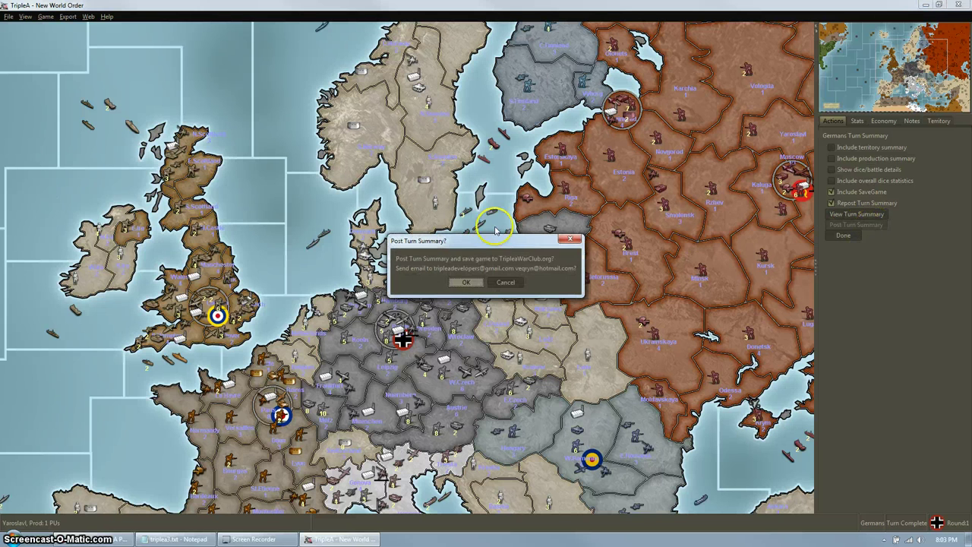
{"action": "left_click", "coordinate": [466, 282]}
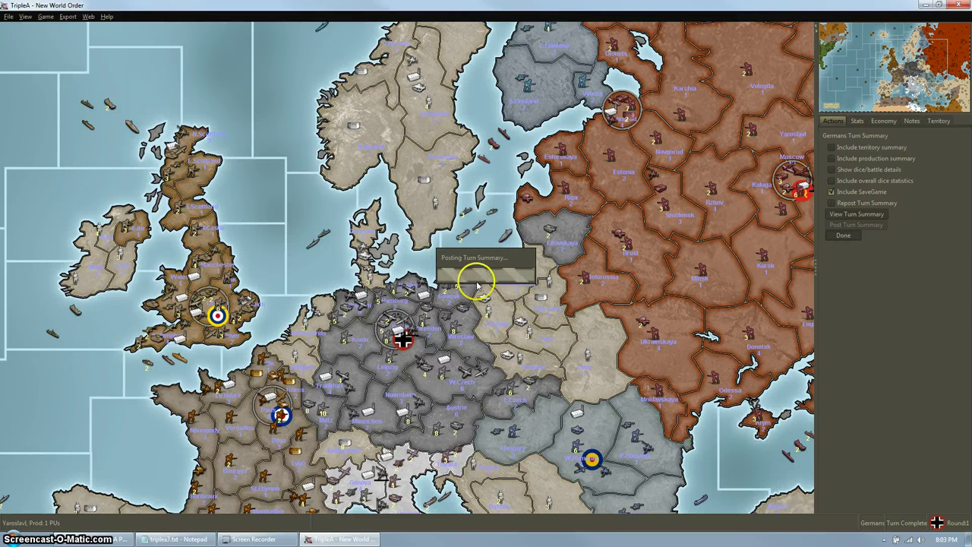
{"action": "left_click", "coordinate": [486, 288]}
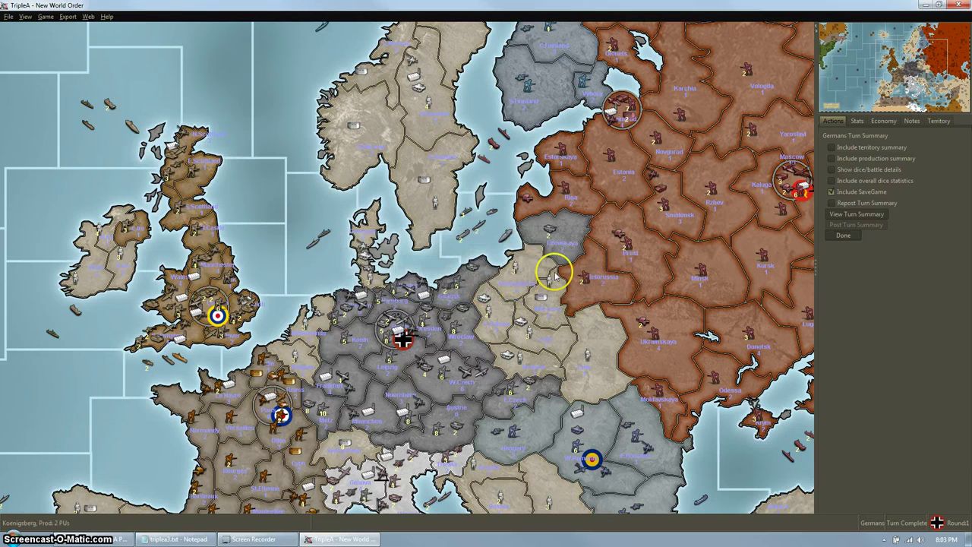